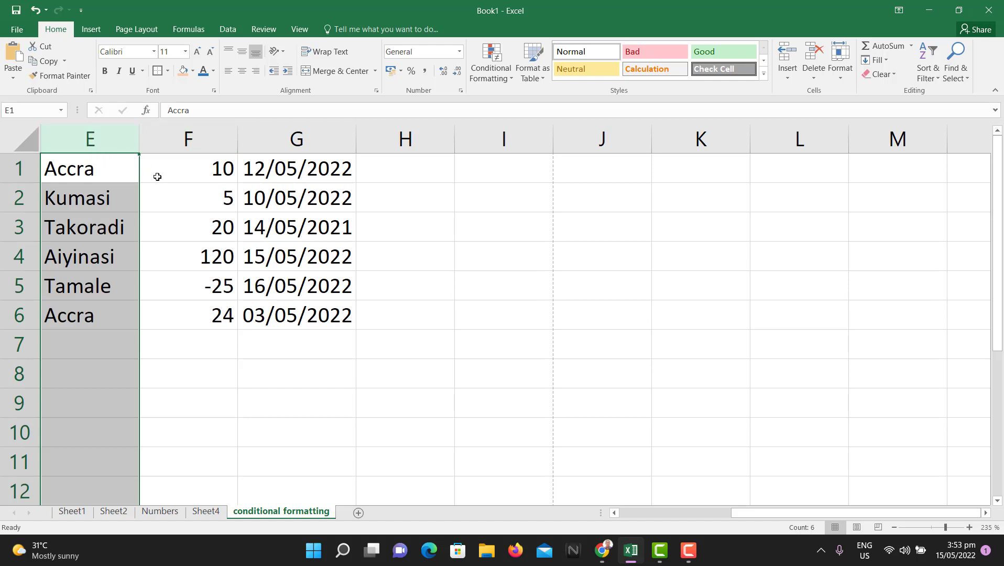
left_click(205, 169)
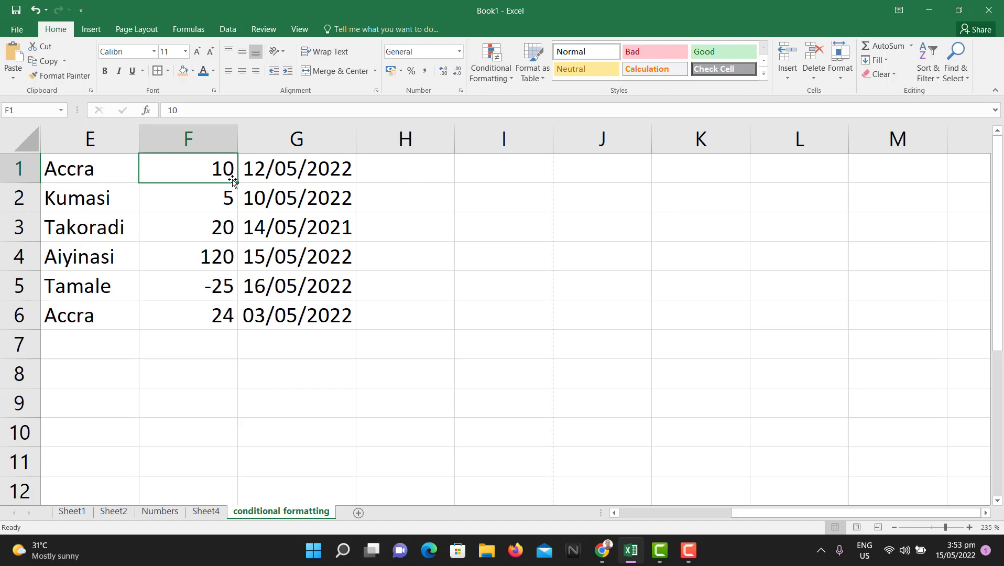
left_click(509, 78)
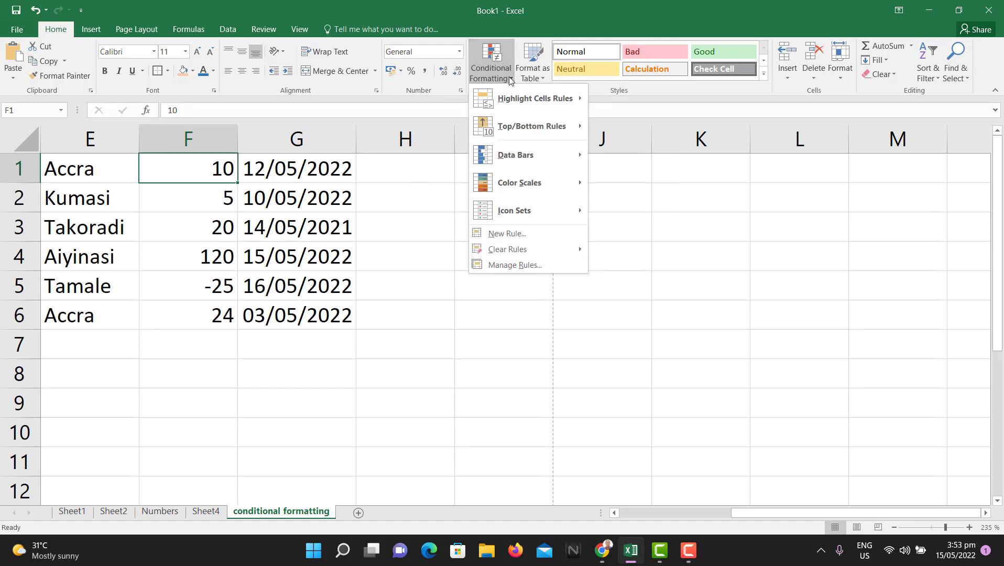
mouse_move(502, 93)
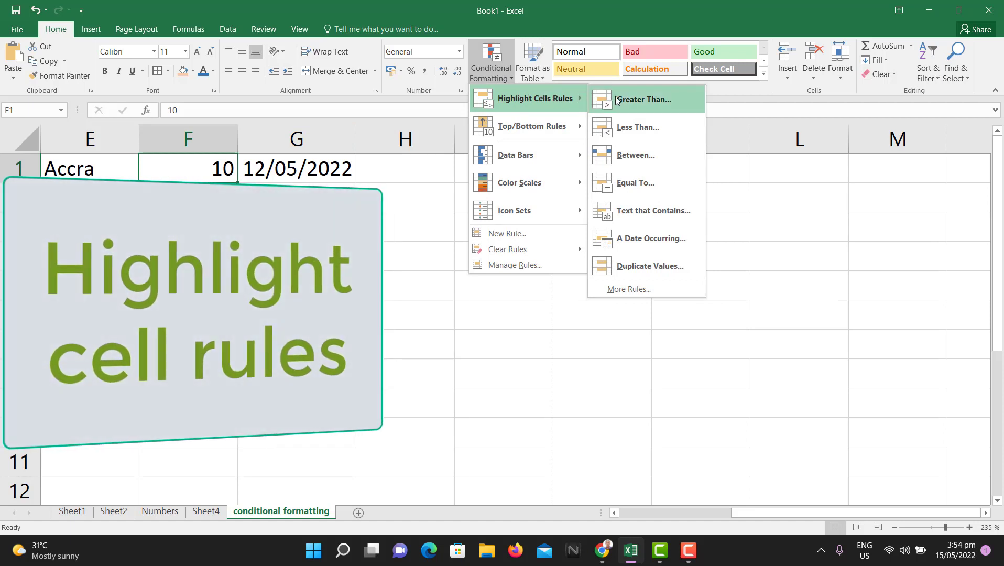
key("Escape")
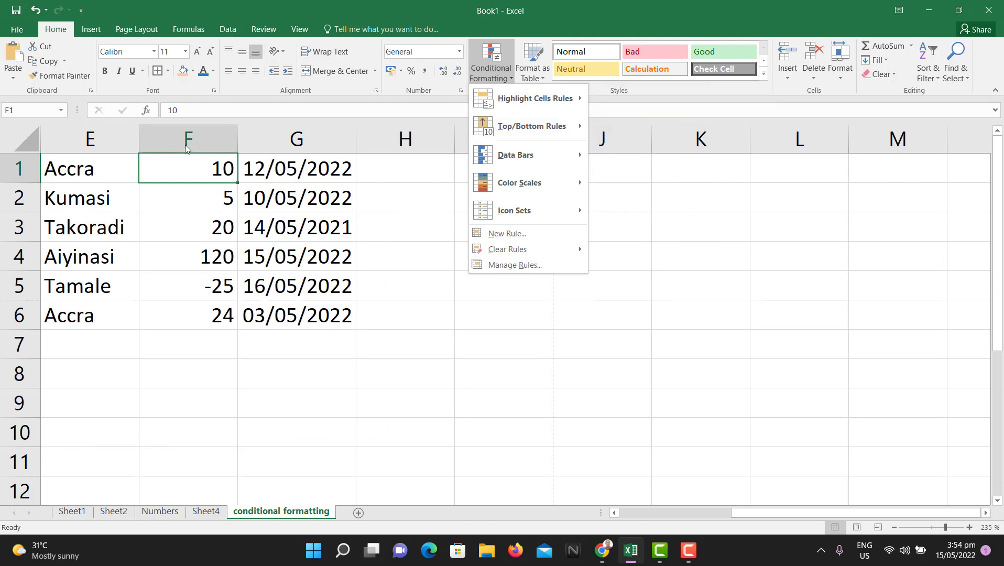
key("Escape")
key("shift+Down")
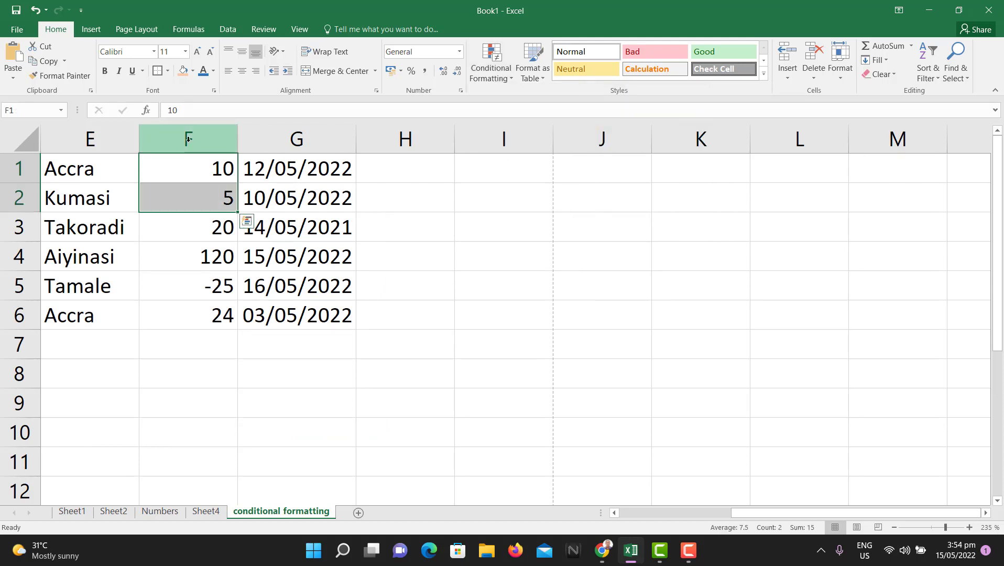
Start a Greater Than highlight rule on column F and move its dialog clear of the data.
left_click(207, 138)
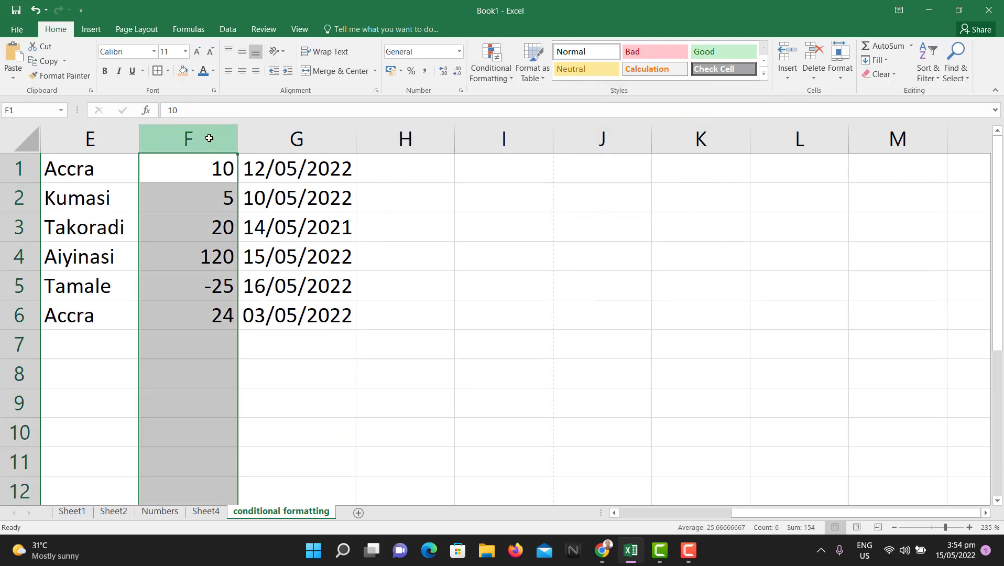
left_click(509, 77)
mouse_move(544, 98)
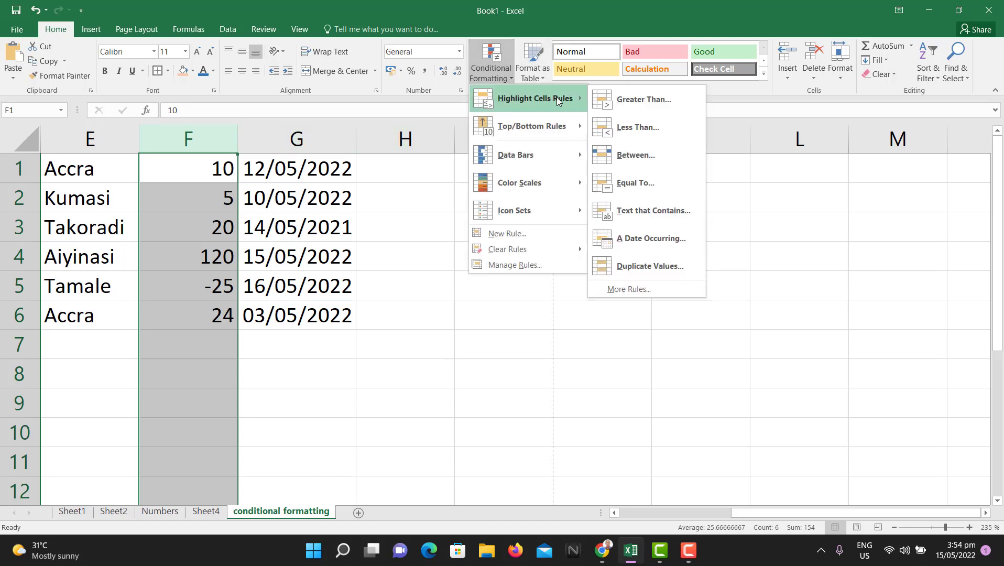
left_click(633, 101)
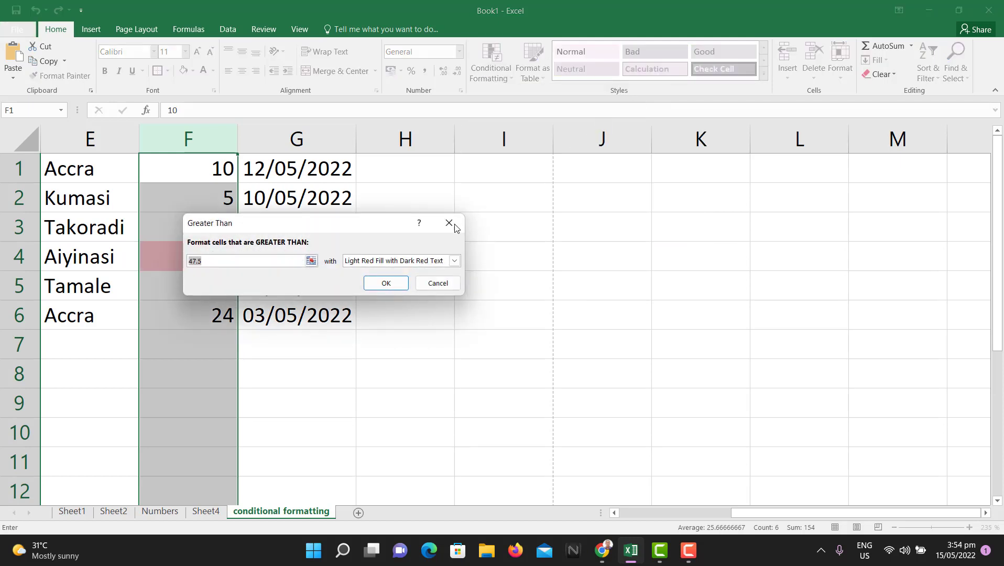
left_click_drag(358, 222, 582, 175)
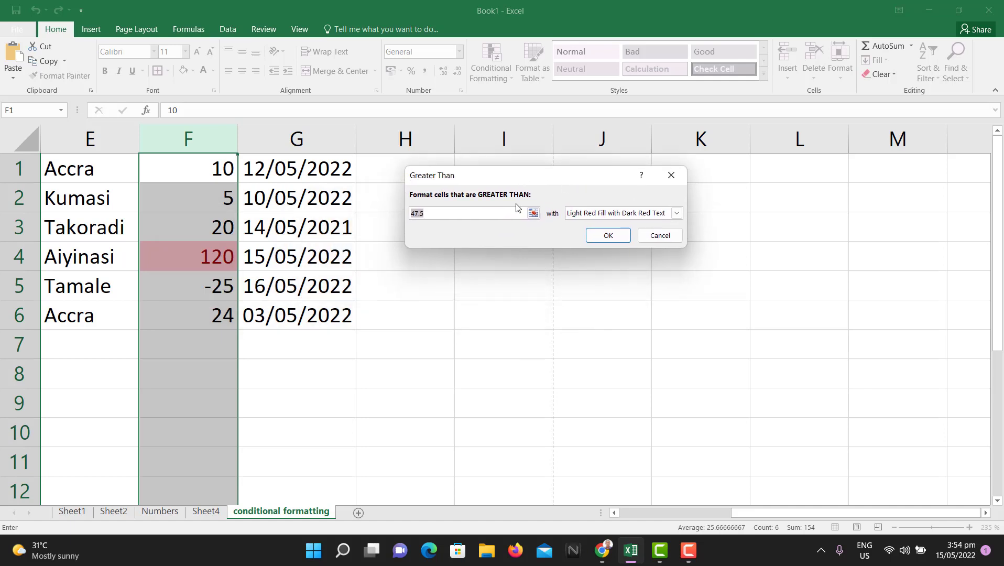
Set the Greater Than rule's threshold to 50 and its format to Yellow Fill with Dark Yellow Text.
left_click(449, 210)
left_click_drag(449, 210, 410, 213)
type("50")
left_click(622, 214)
left_click(616, 235)
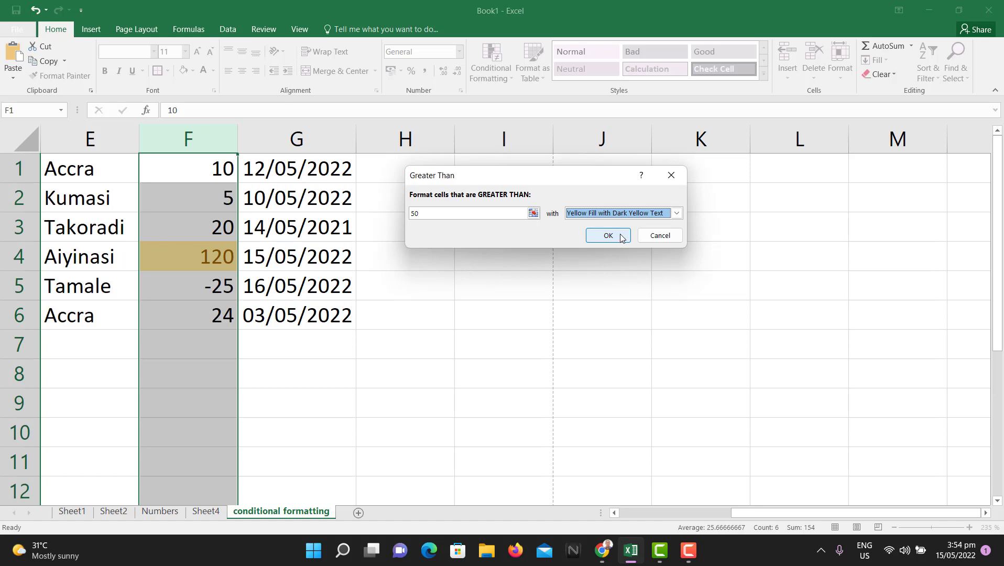
left_click(627, 214)
left_click(620, 234)
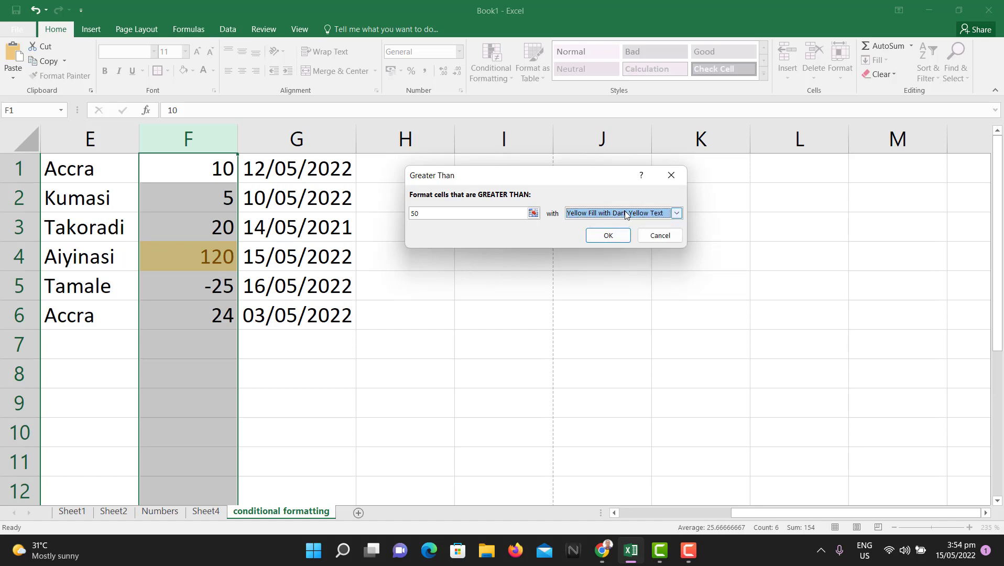
left_click(626, 214)
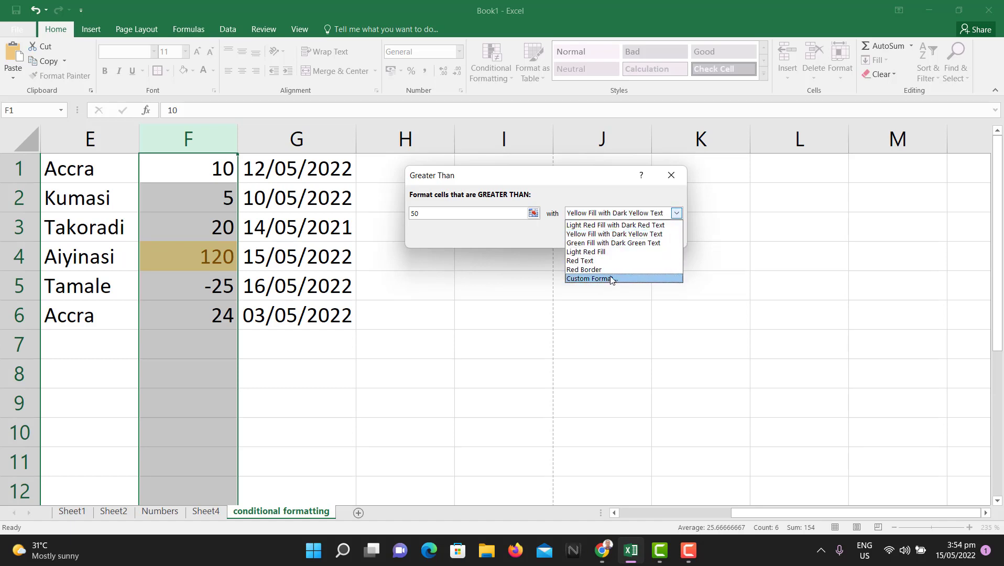
Preview the Greater Than rule with a threshold of 5 and cancel it without applying.
left_click(483, 216)
left_click_drag(421, 211, 373, 218)
type("5")
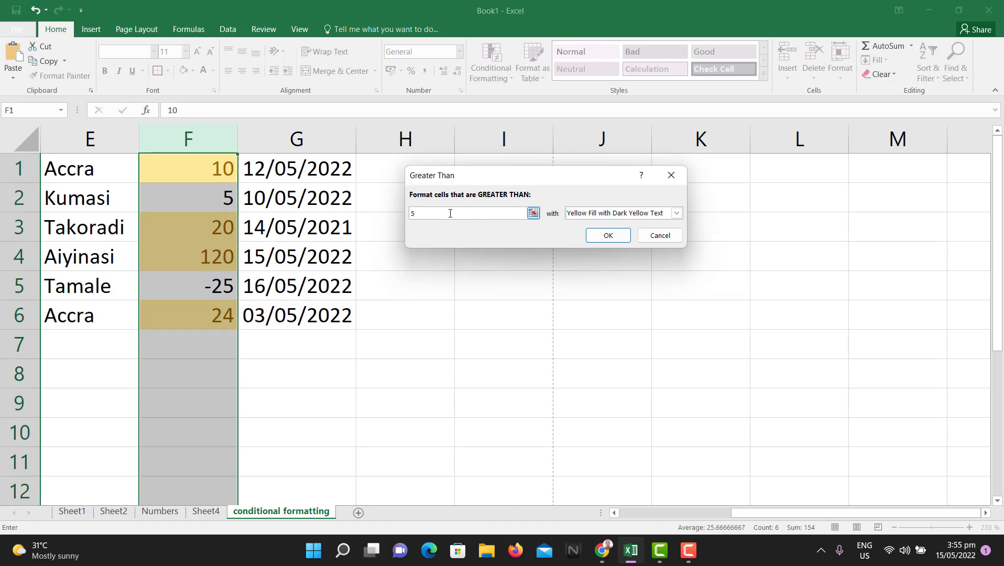
left_click(665, 235)
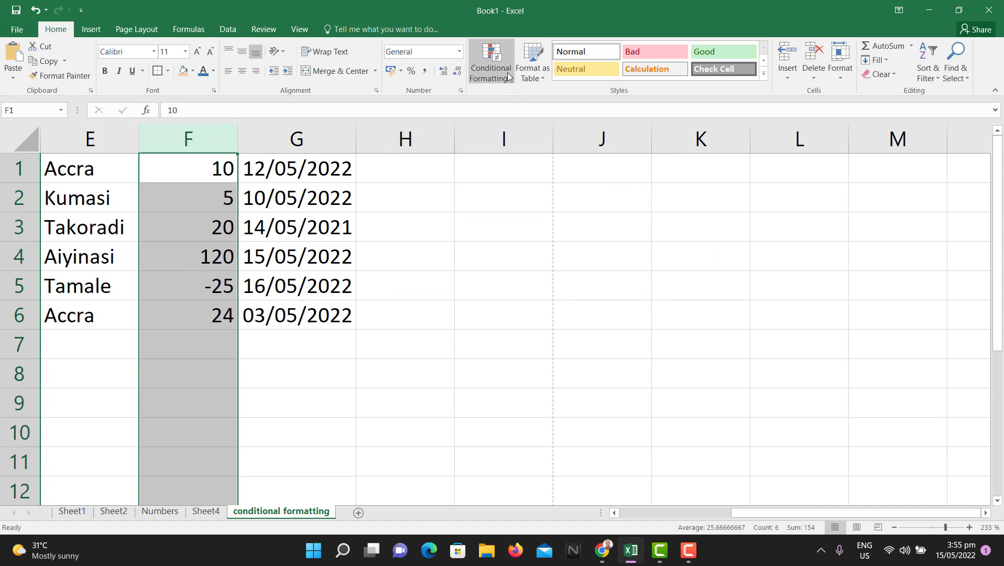
Preview a Less Than 50 highlight rule on column F with Yellow Fill with Dark Yellow Text and cancel it.
left_click(490, 63)
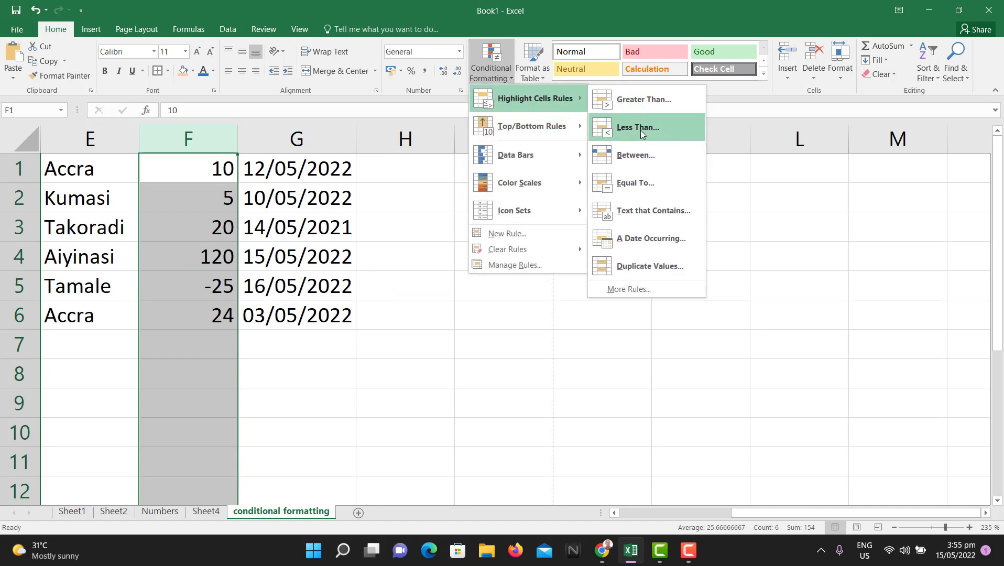
left_click(616, 128)
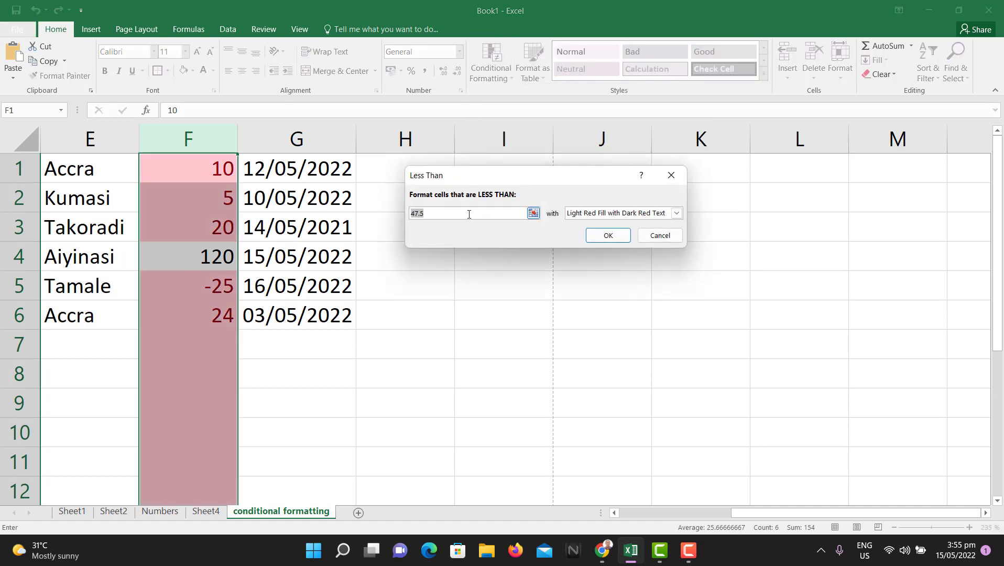
type("50")
left_click(603, 212)
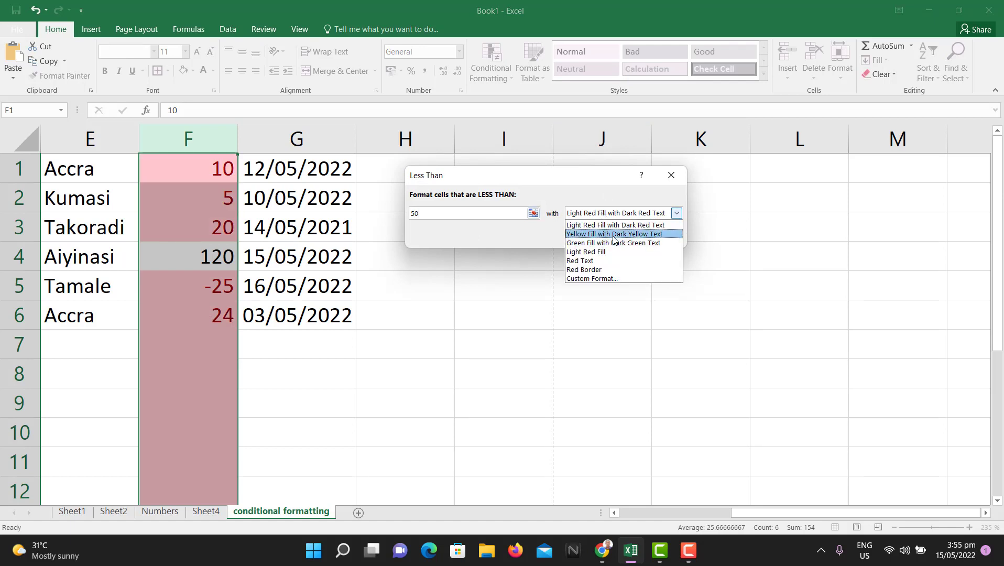
left_click(614, 234)
left_click(502, 215)
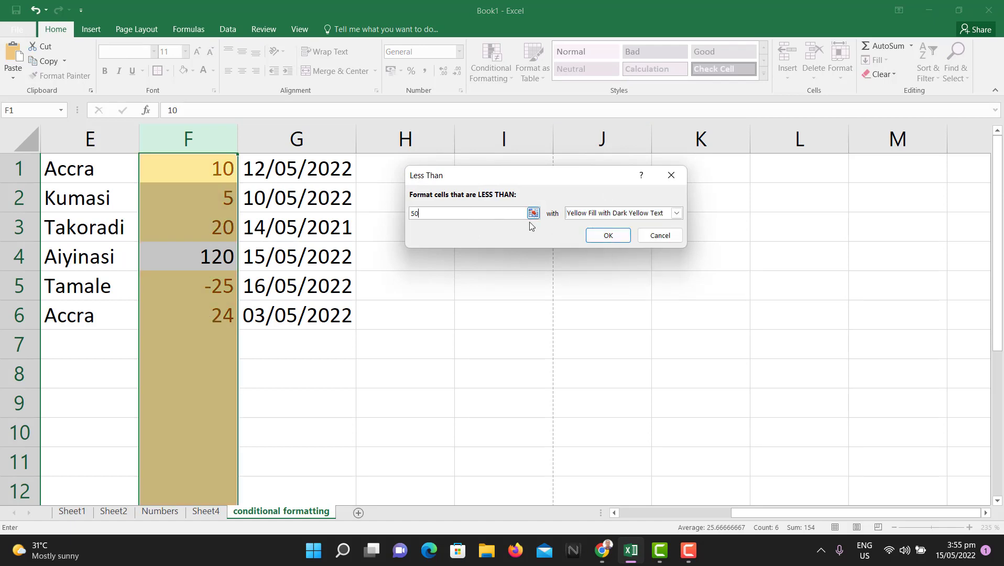
left_click(648, 236)
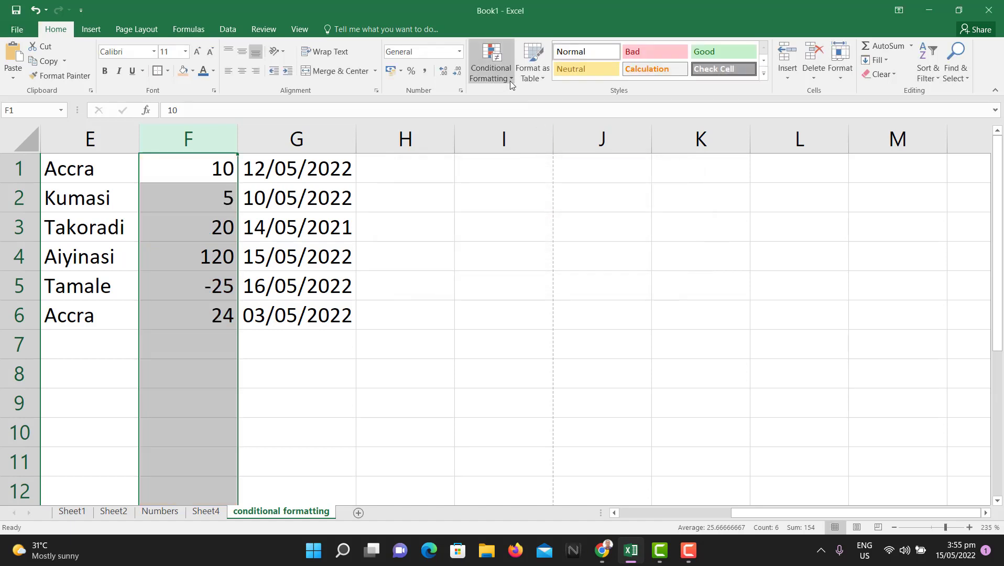
Preview a Between rule on column F for values from 0 to 10 with Light Red Fill with Dark Red Text and cancel it.
left_click(510, 76)
mouse_move(576, 99)
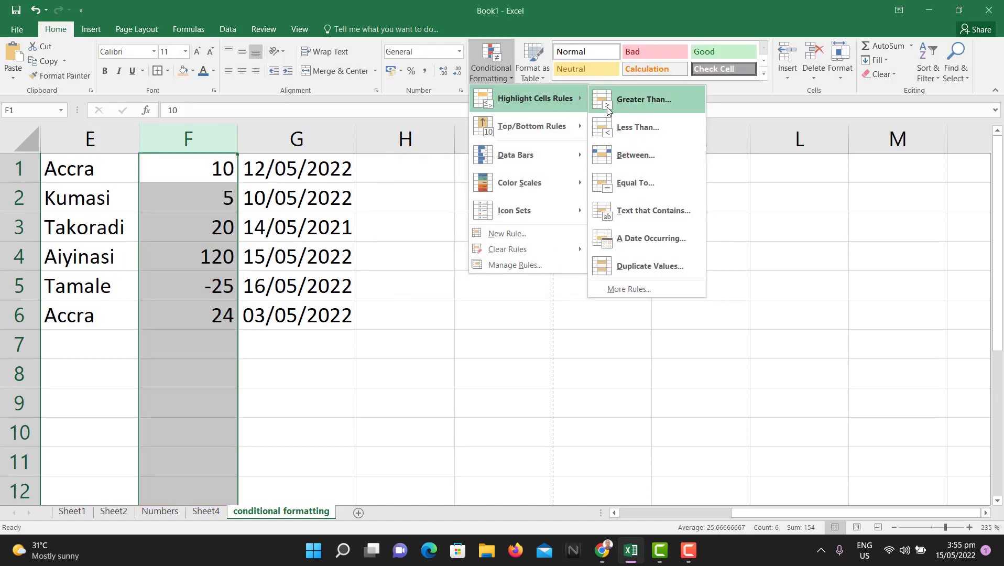
left_click(640, 158)
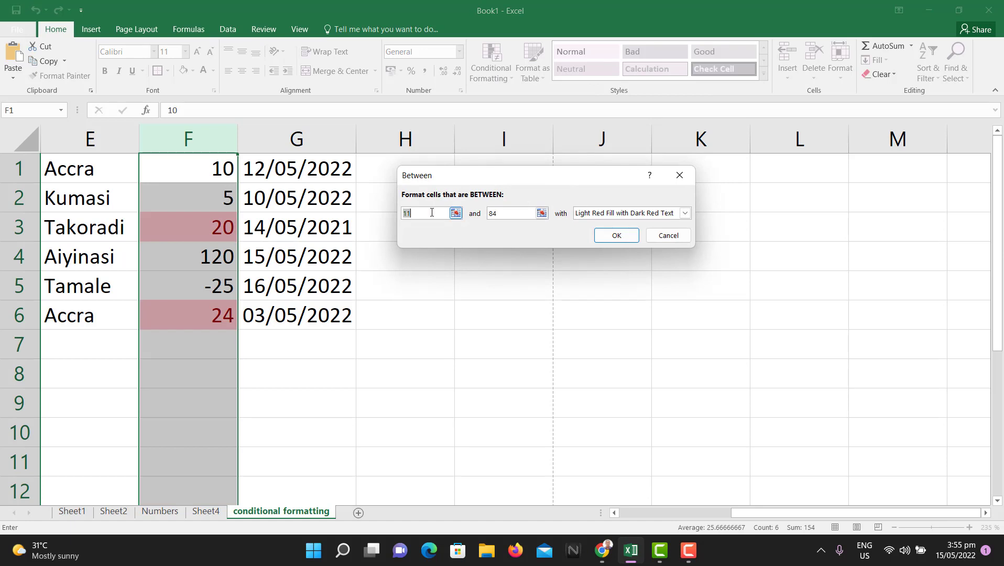
type("0")
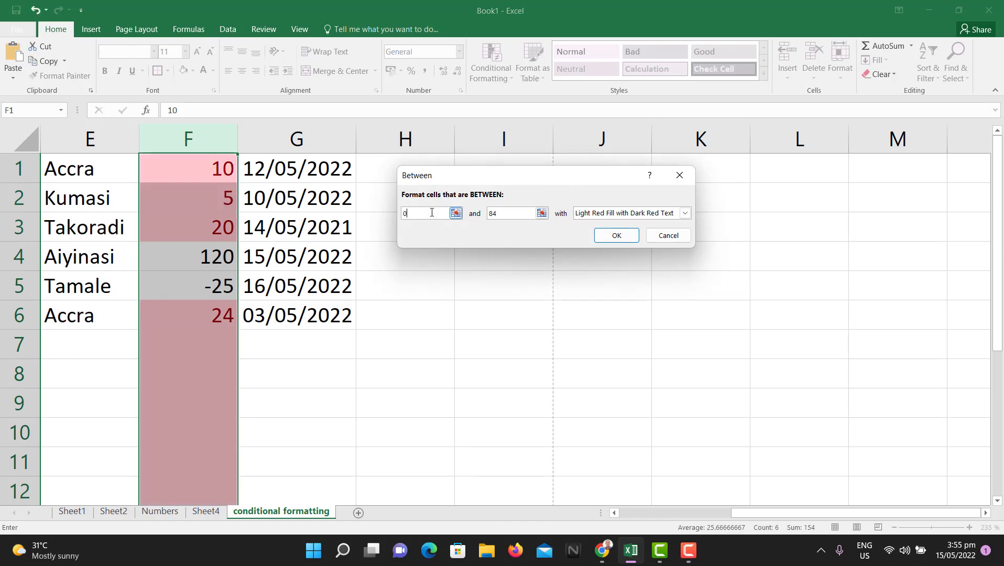
left_click(490, 215)
type("10")
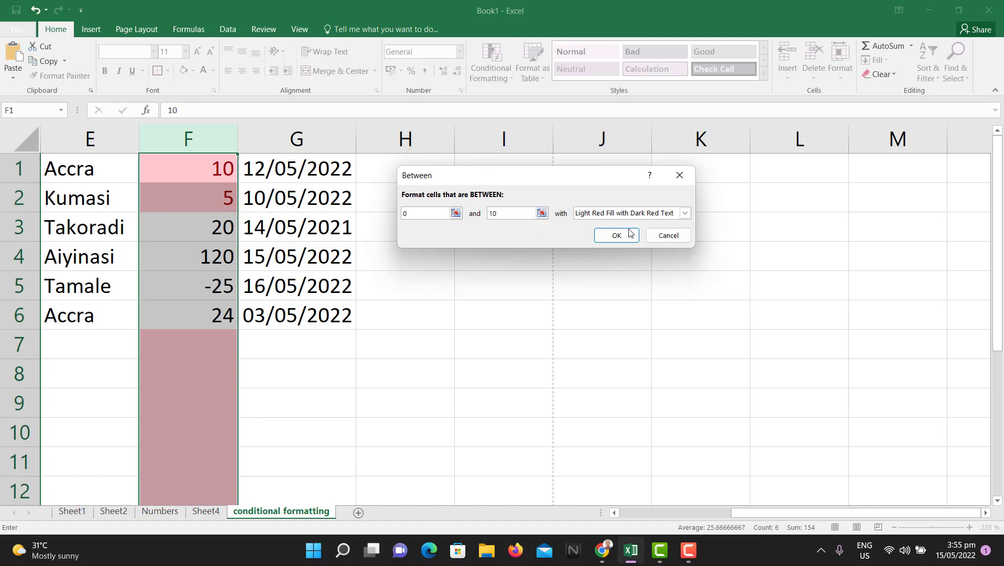
left_click(665, 237)
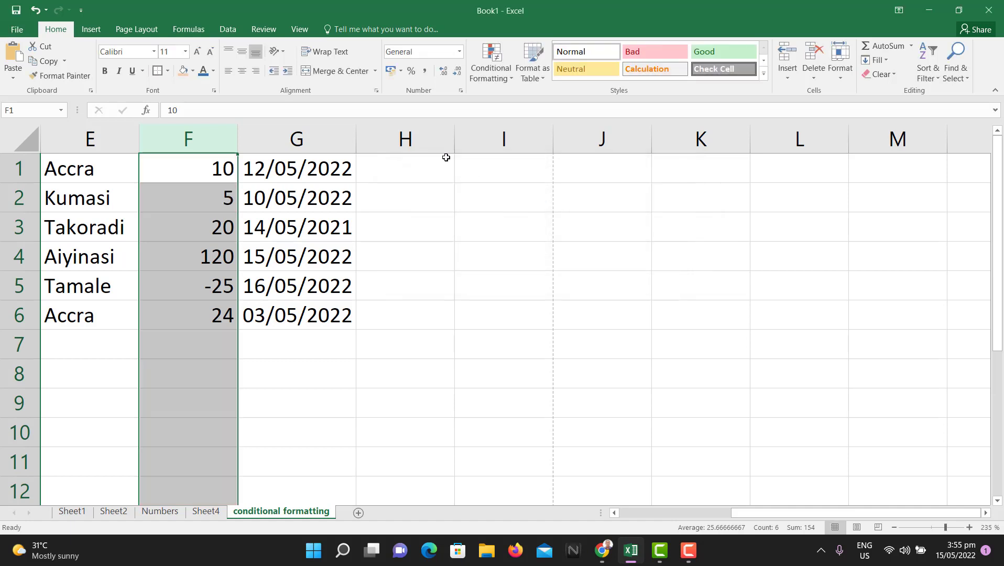
Preview an Equal To 20 highlight rule on column F with Green Fill with Dark Green Text and cancel it.
left_click(500, 77)
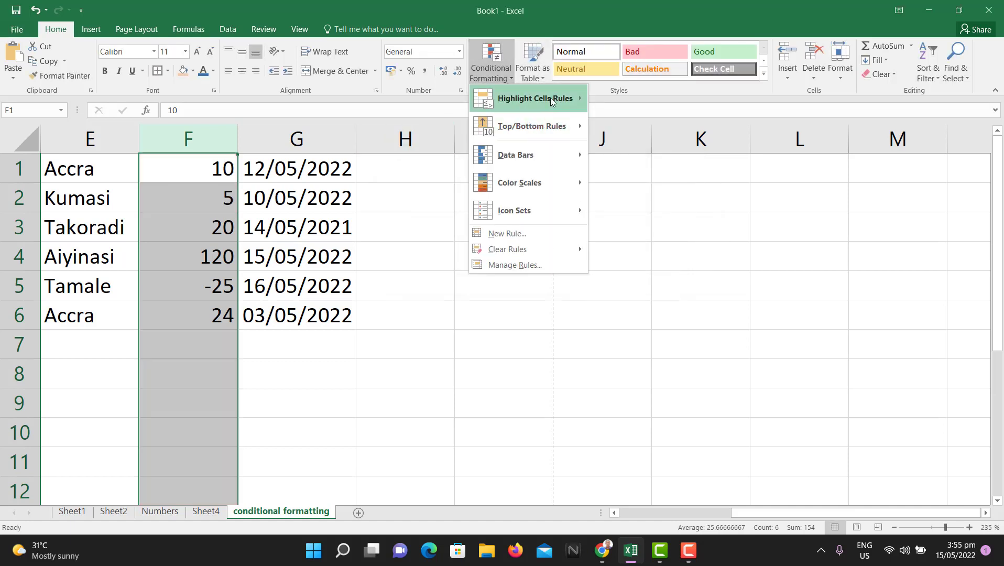
mouse_move(552, 99)
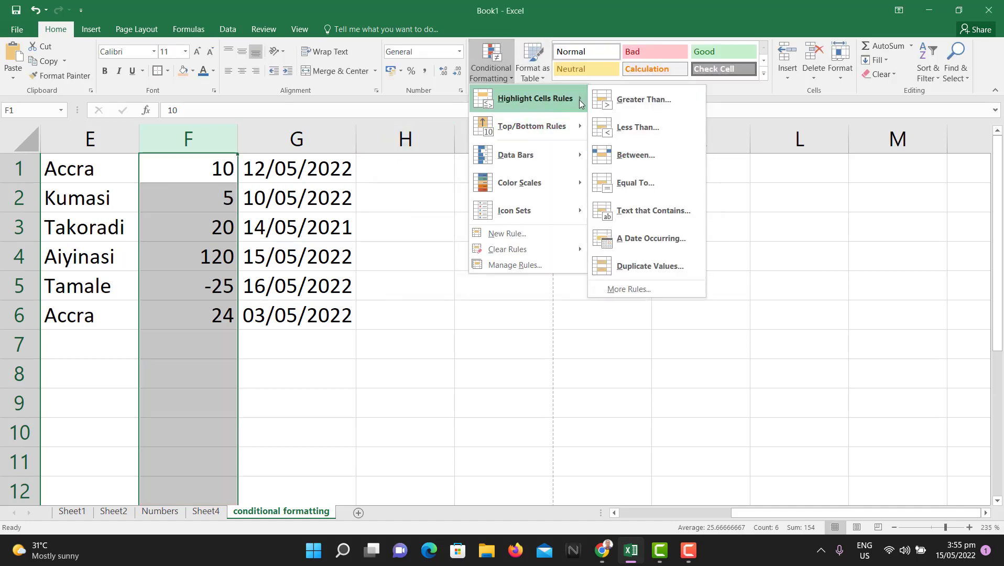
left_click(663, 191)
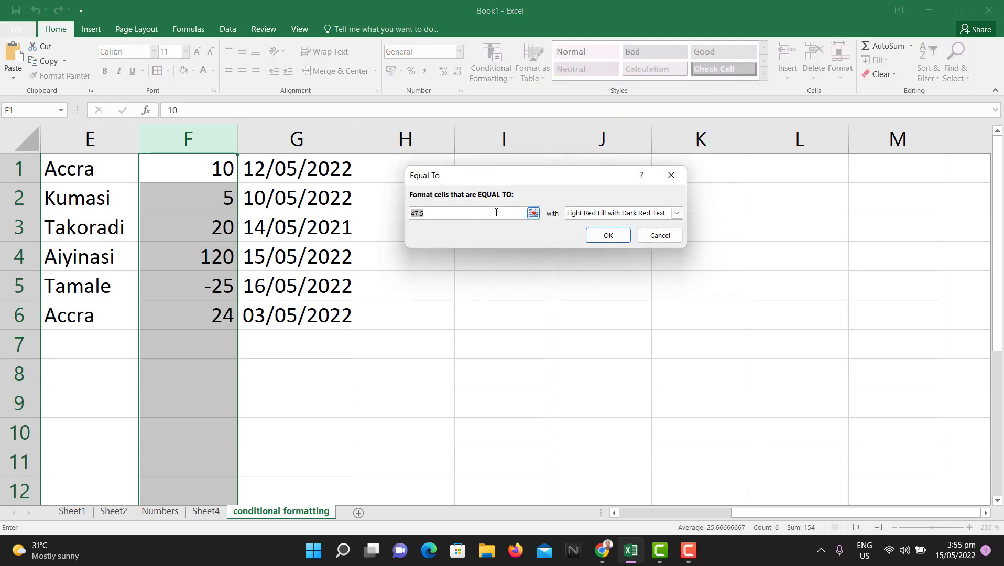
type("20")
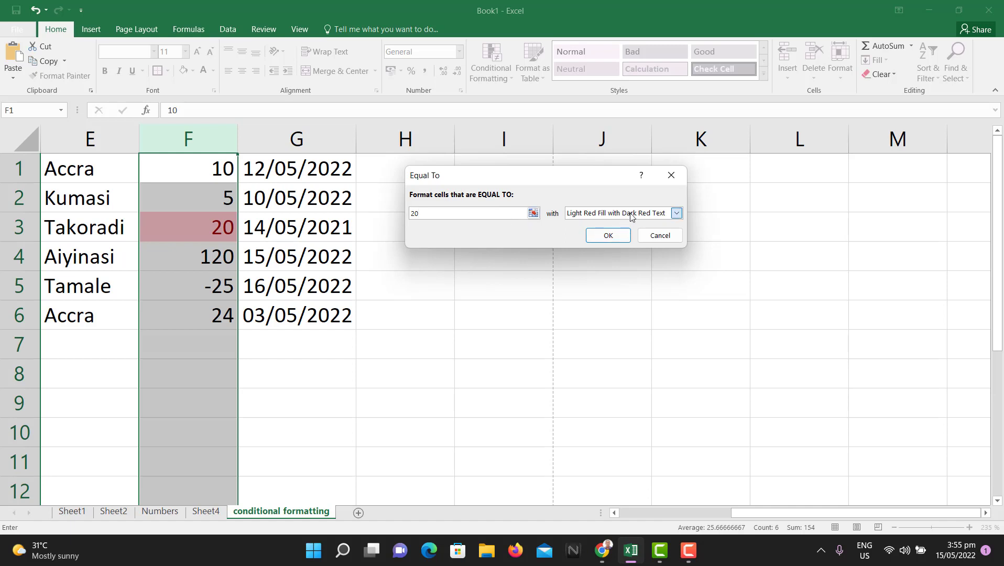
left_click(677, 213)
left_click(618, 243)
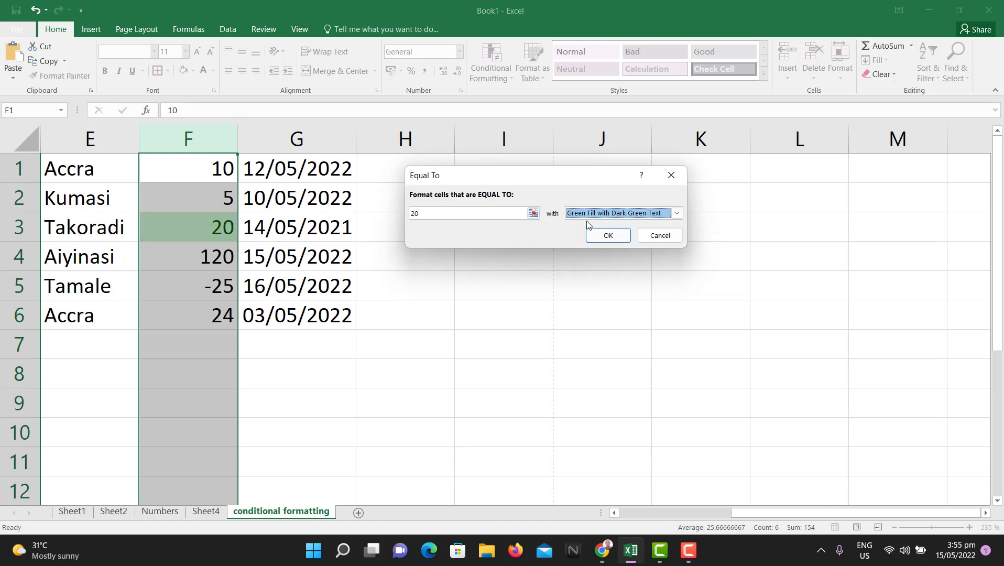
left_click(660, 236)
Preview a Text that Contains rule on column E for Accra with Green Fill with Dark Green Text.
left_click(501, 77)
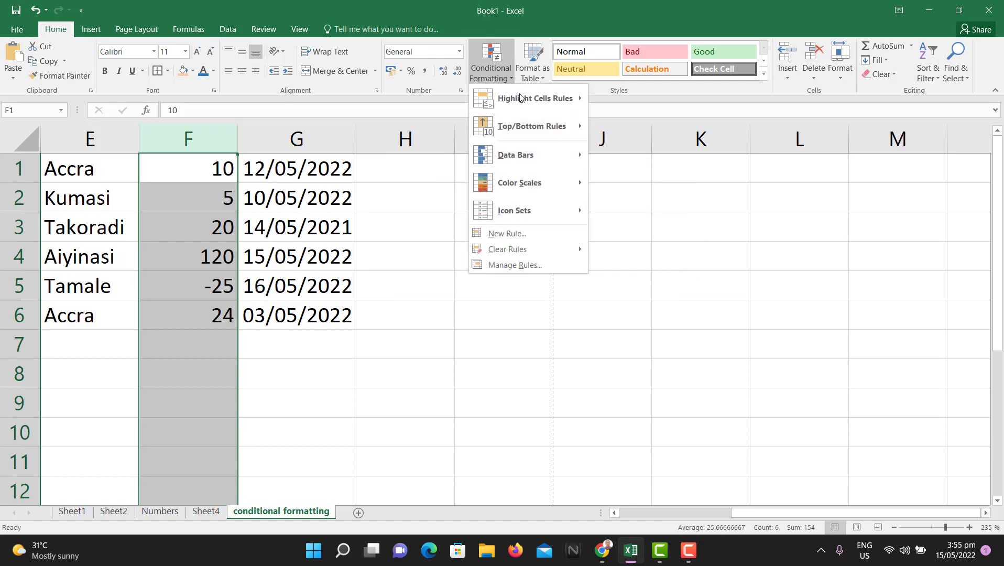
mouse_move(592, 106)
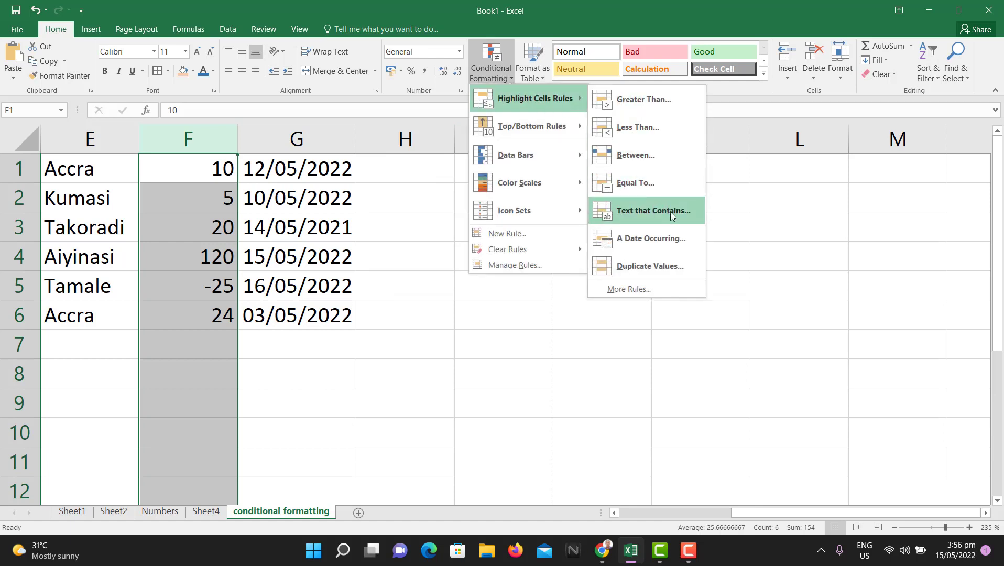
left_click(75, 140)
left_click(91, 142)
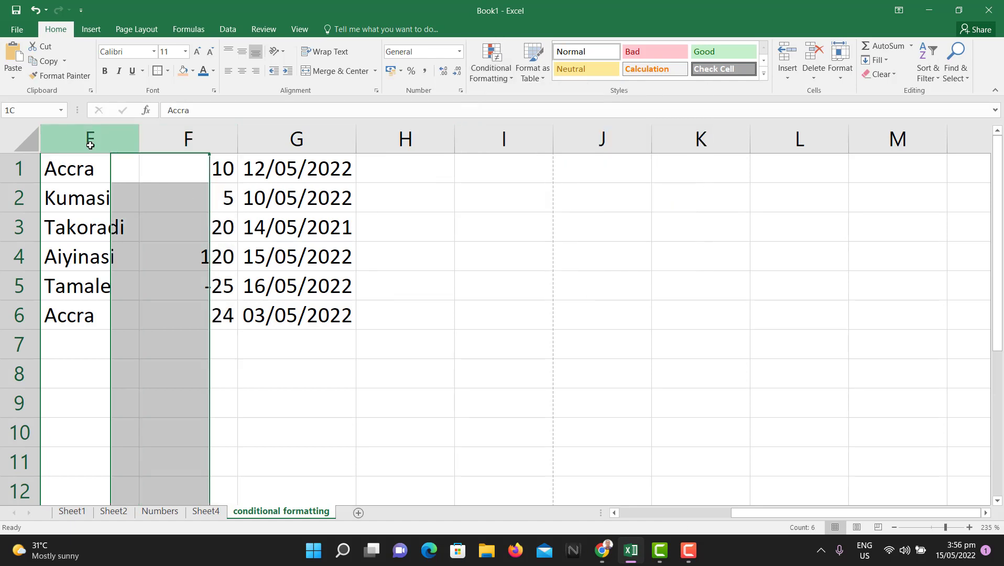
left_click(504, 78)
mouse_move(574, 100)
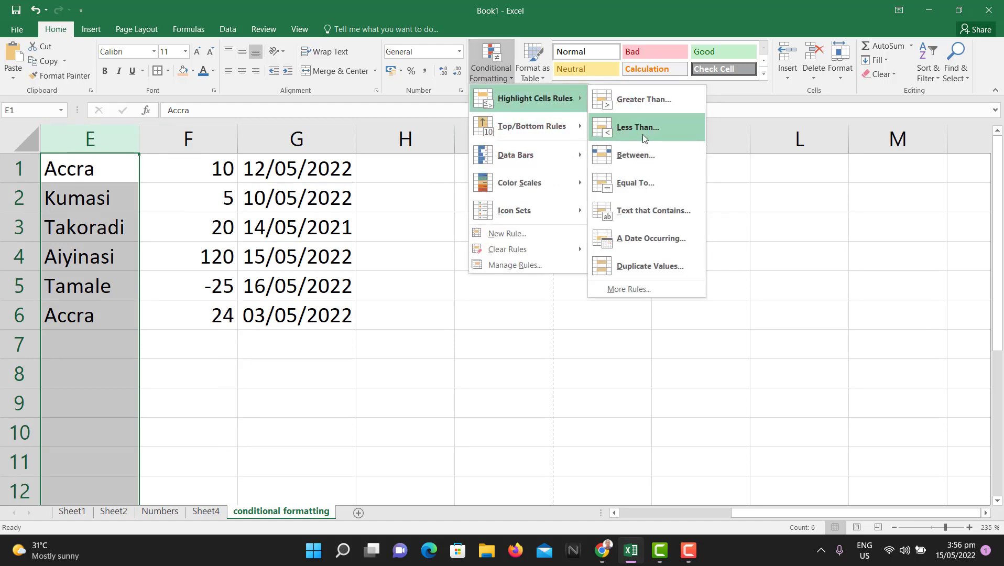
left_click(671, 217)
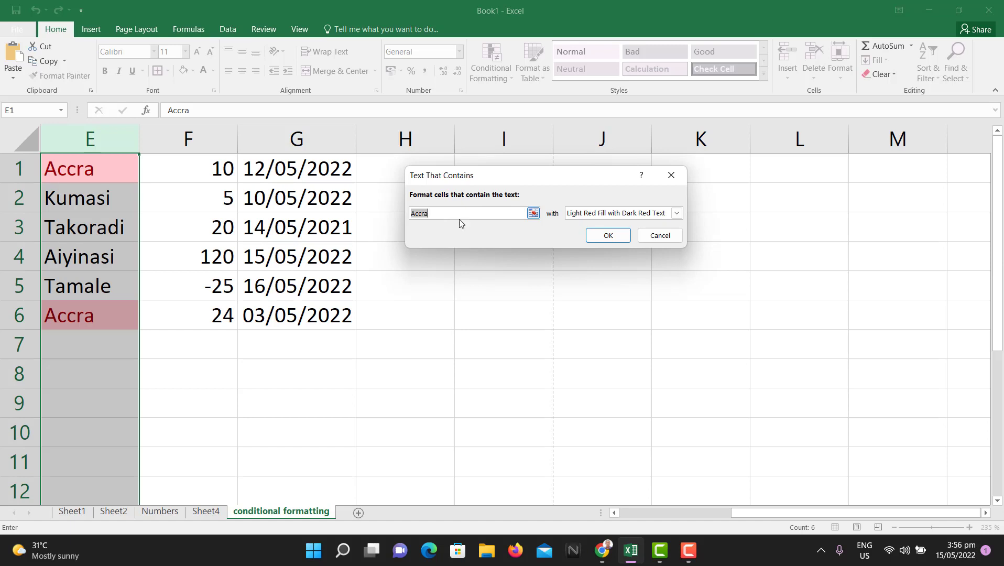
left_click(610, 215)
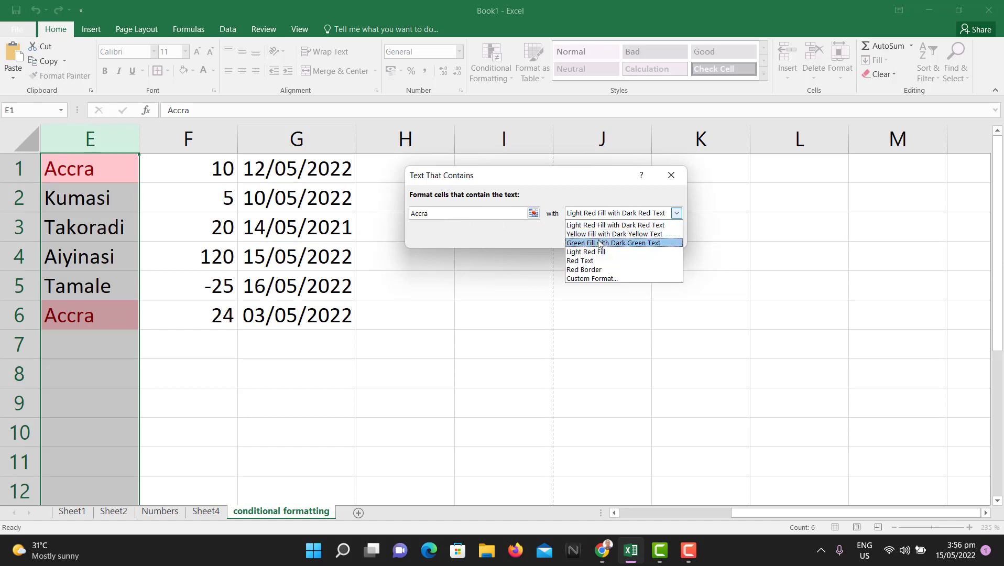
left_click(600, 243)
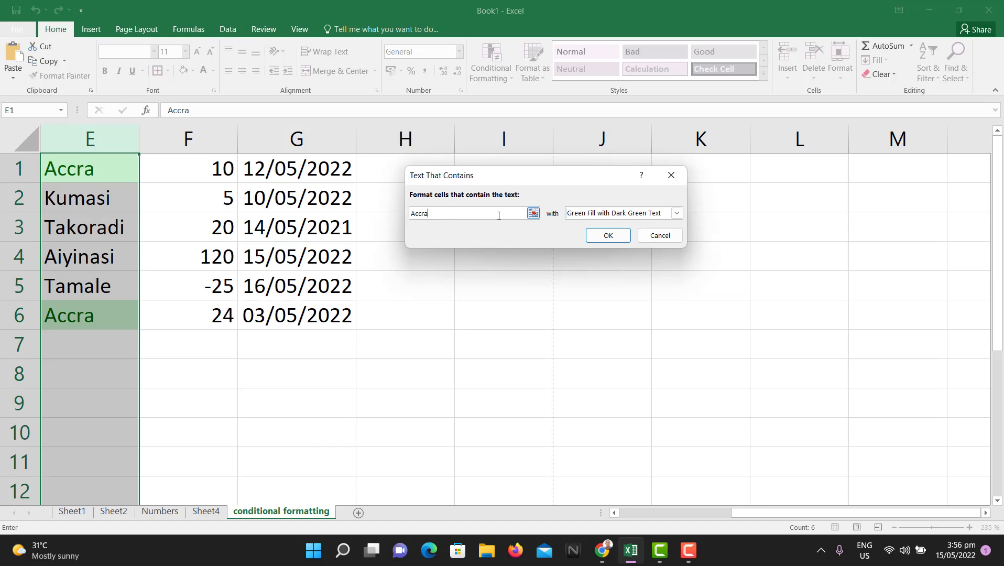
Replace the rule's search text with i, a and t in turn to preview each match, and cancel the rule.
key("ctrl+a")
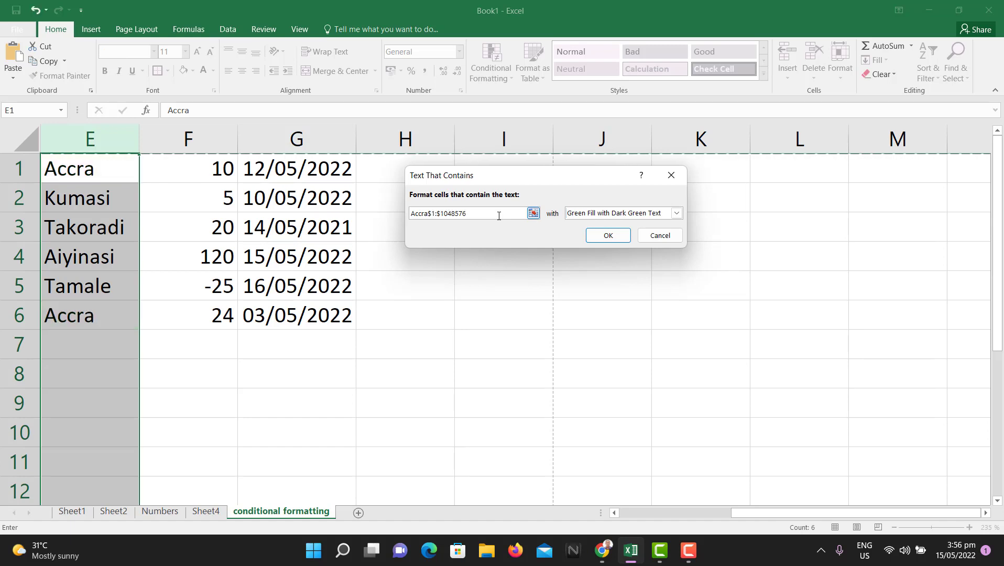
key("BackSpace")
key("BackSpace")
key("BackSpace")
key("BackSpace")
key("BackSpace")
key("BackSpace")
key("BackSpace")
key("BackSpace")
key("BackSpace")
key("BackSpace")
key("BackSpace")
key("BackSpace")
key("BackSpace")
key("BackSpace")
key("BackSpace")
key("BackSpace")
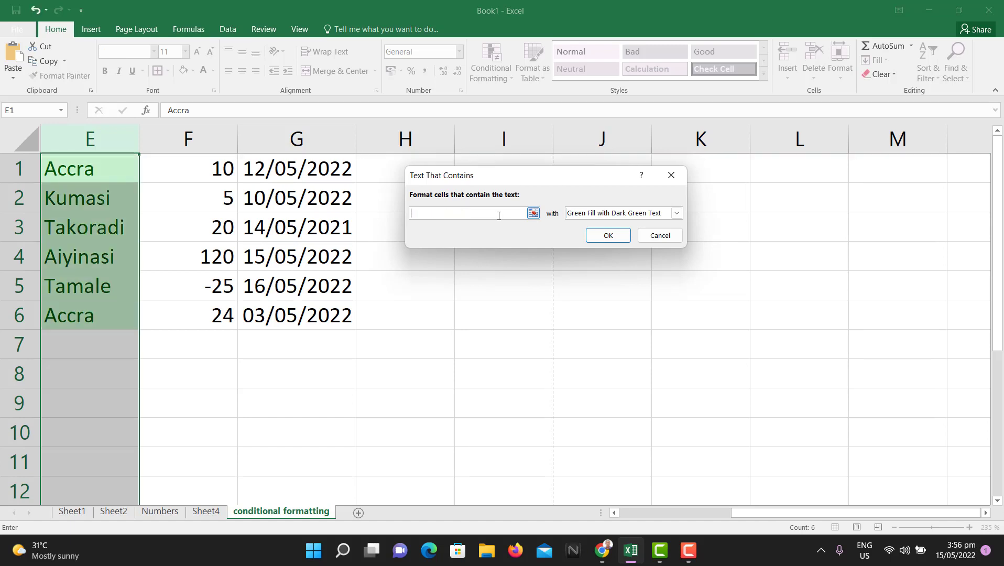
type("i")
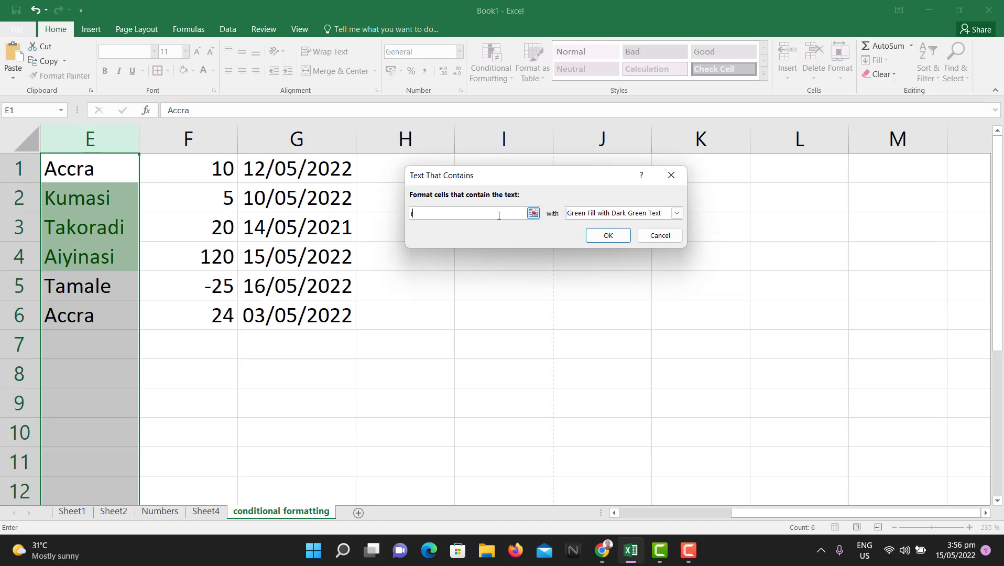
key("BackSpace")
type("a")
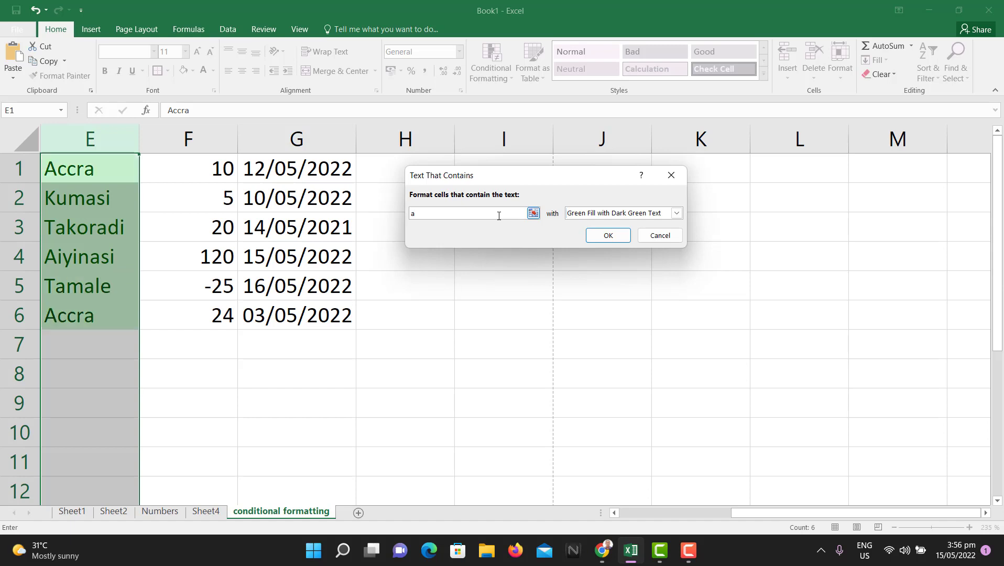
key("BackSpace")
type("t")
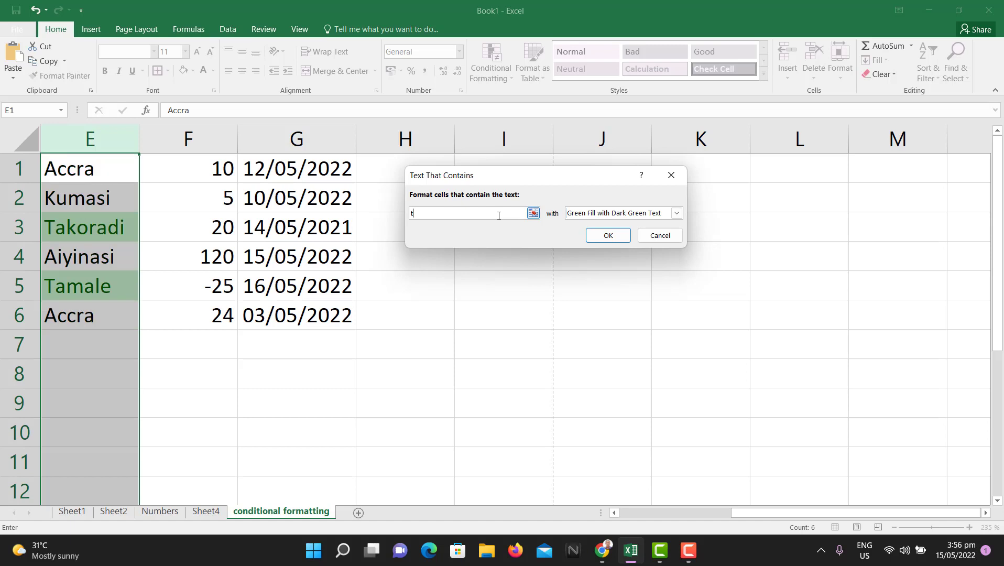
left_click(654, 241)
Preview an A Date Occurring rule on column G for Today with Green Fill with Dark Green Text.
left_click(491, 67)
mouse_move(572, 103)
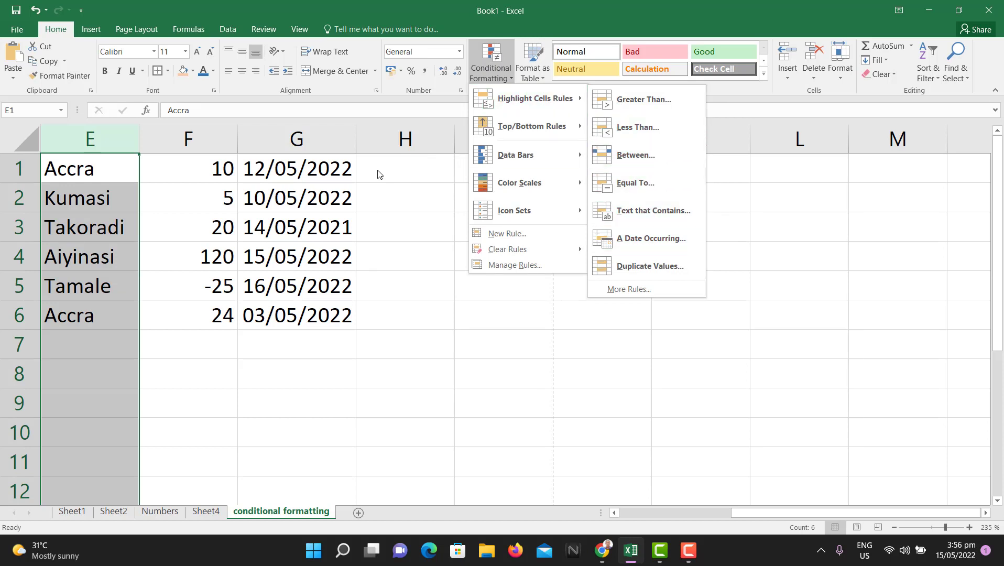
left_click(321, 136)
left_click(320, 137)
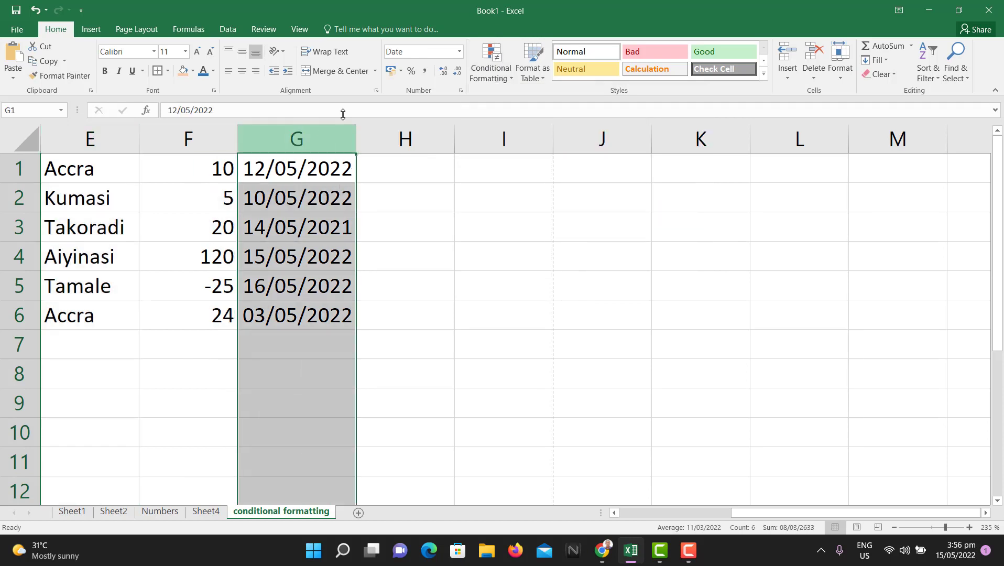
left_click(495, 77)
mouse_move(574, 100)
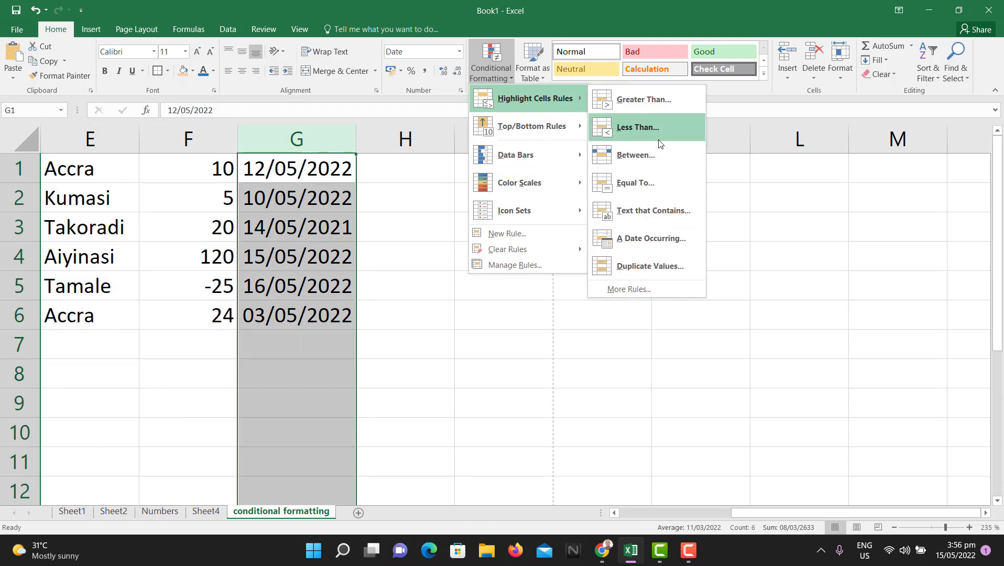
left_click(637, 241)
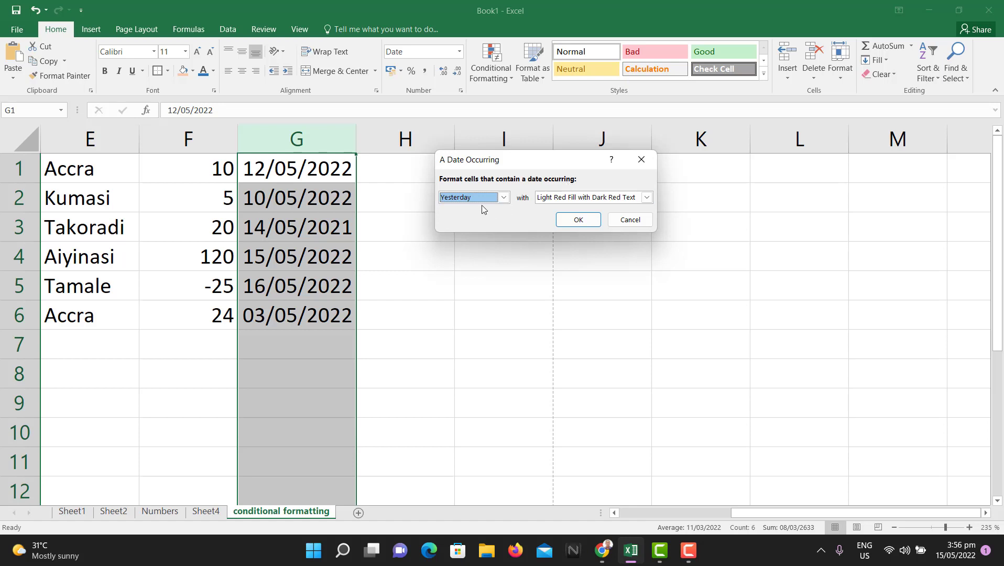
left_click(586, 200)
left_click(590, 226)
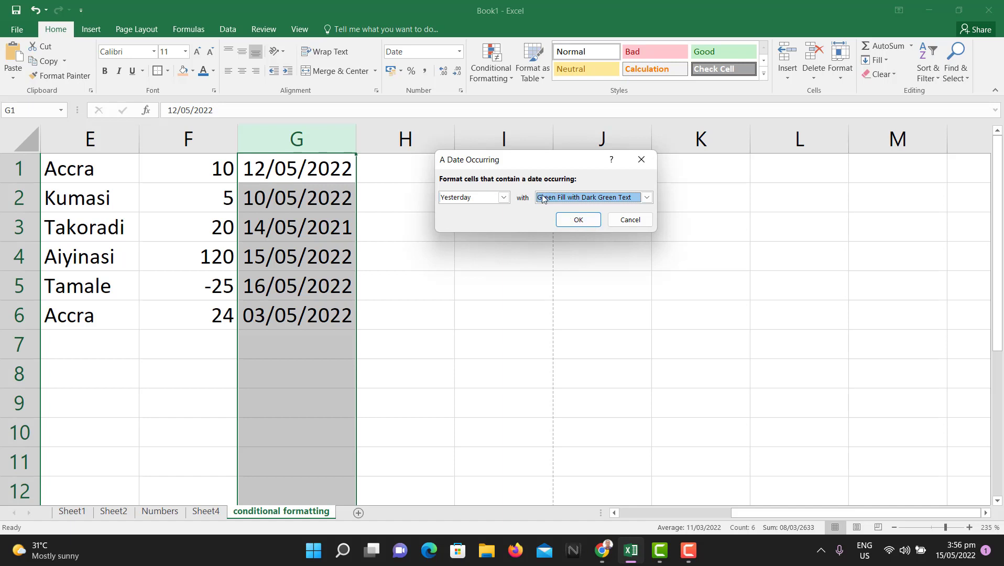
left_click(503, 197)
left_click(482, 219)
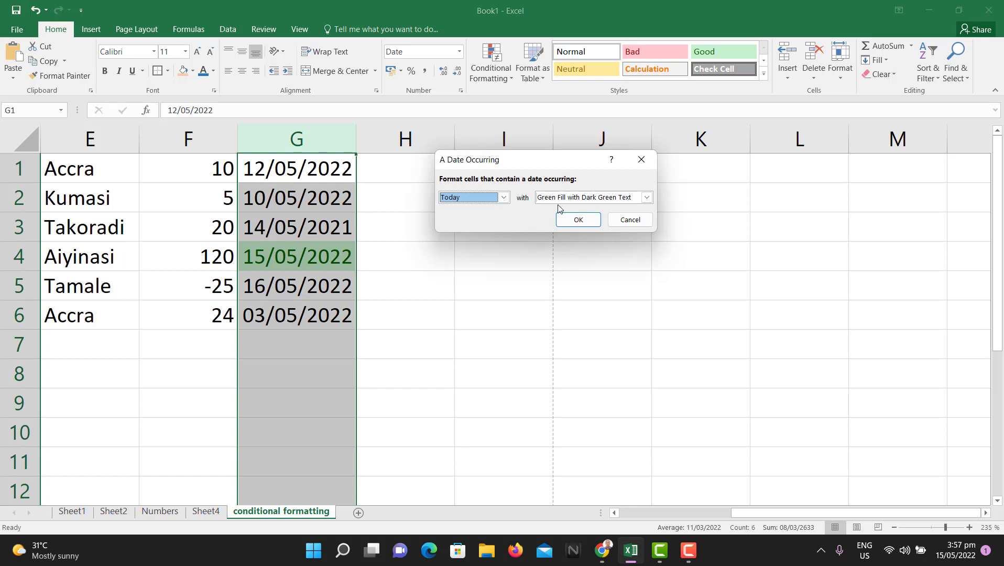
Preview the date rule on column G with the periods Yesterday, Today and Tomorrow in turn.
left_click(503, 197)
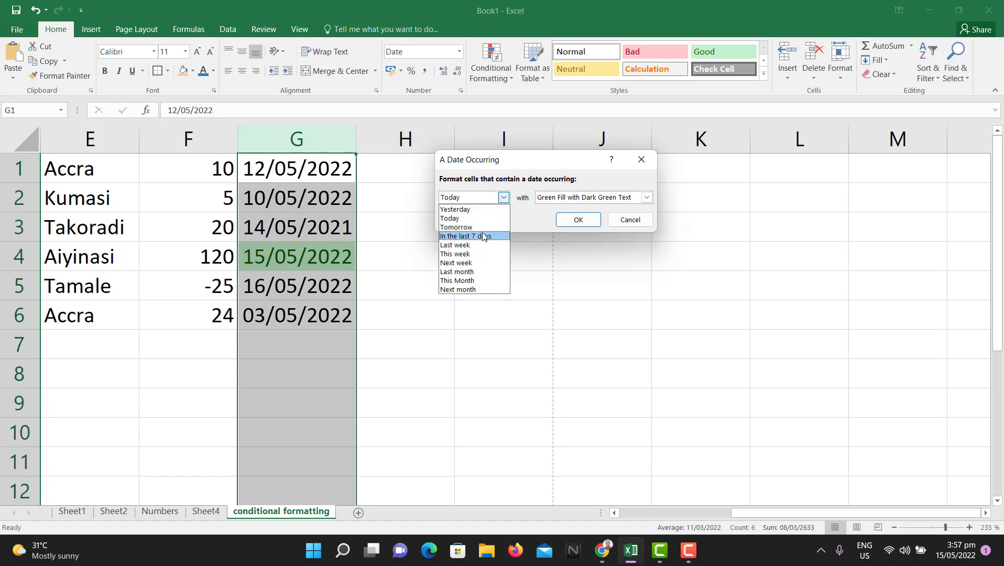
left_click(476, 209)
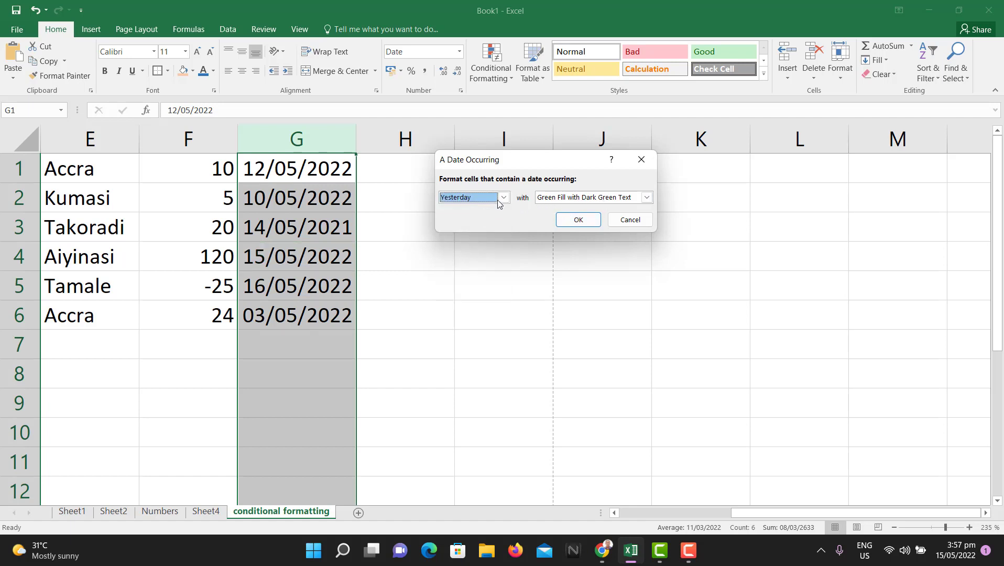
left_click(496, 199)
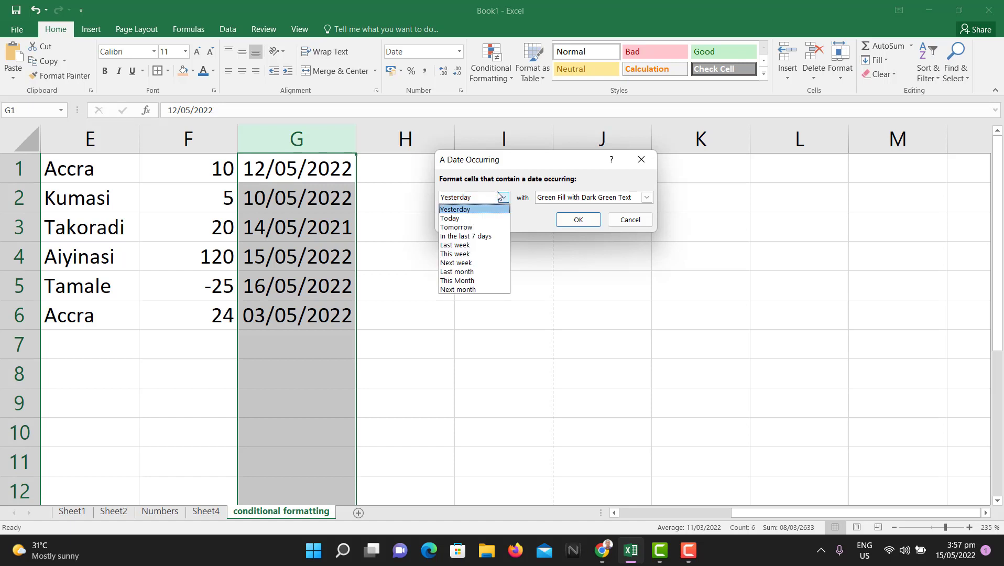
left_click(500, 197)
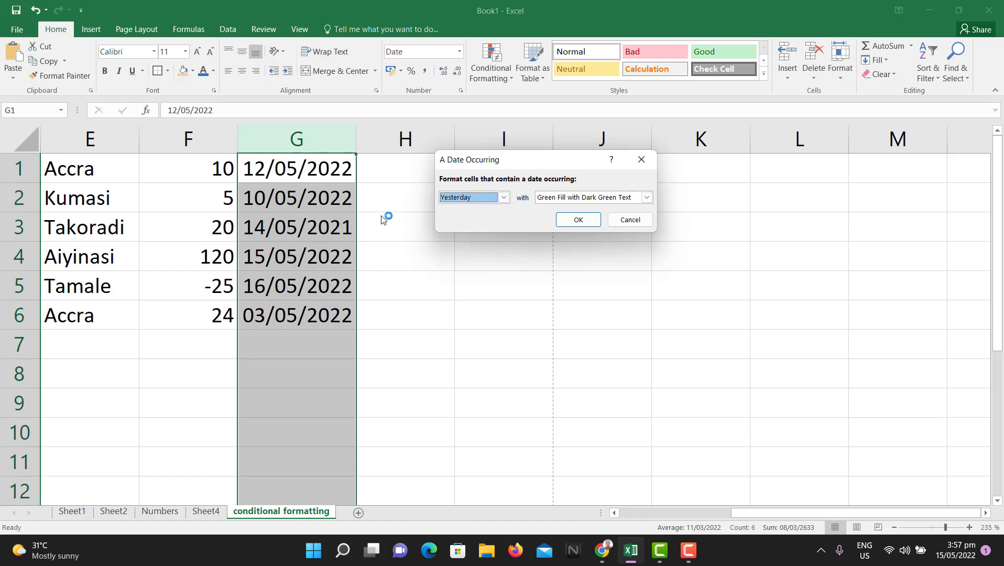
left_click(503, 198)
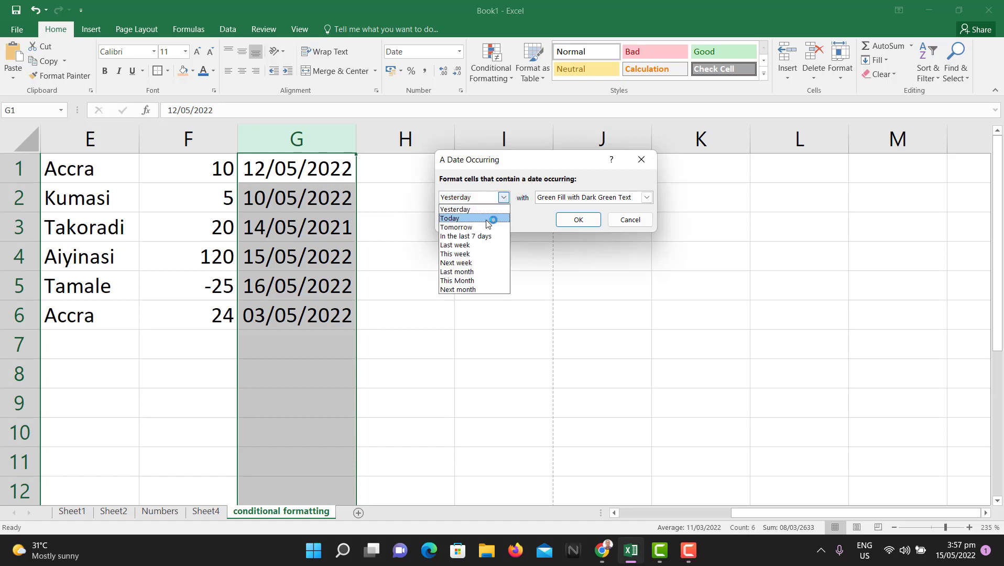
left_click(486, 218)
left_click(503, 197)
left_click(488, 227)
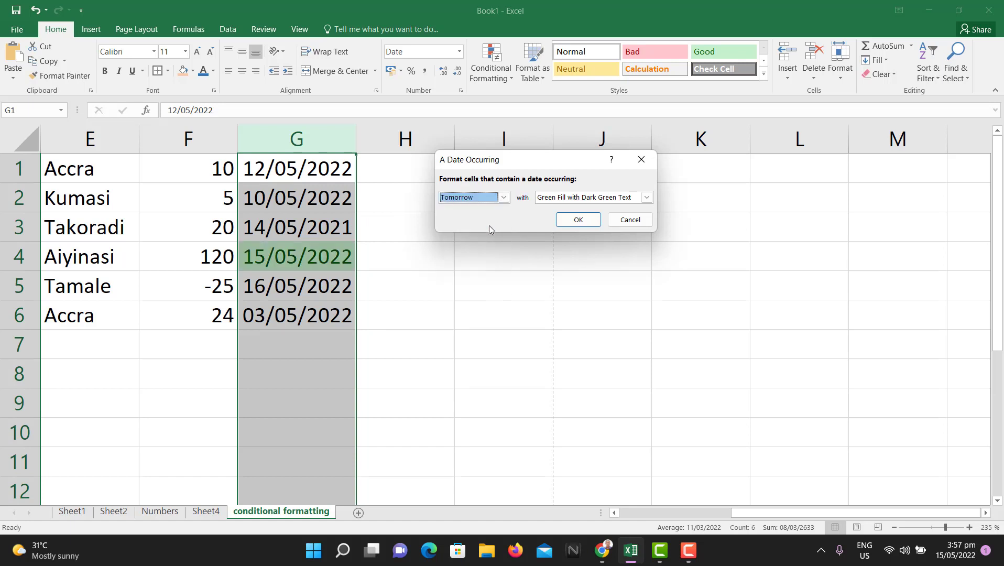
Preview the date rule on column G for This week and This Month, and cancel it.
left_click(503, 197)
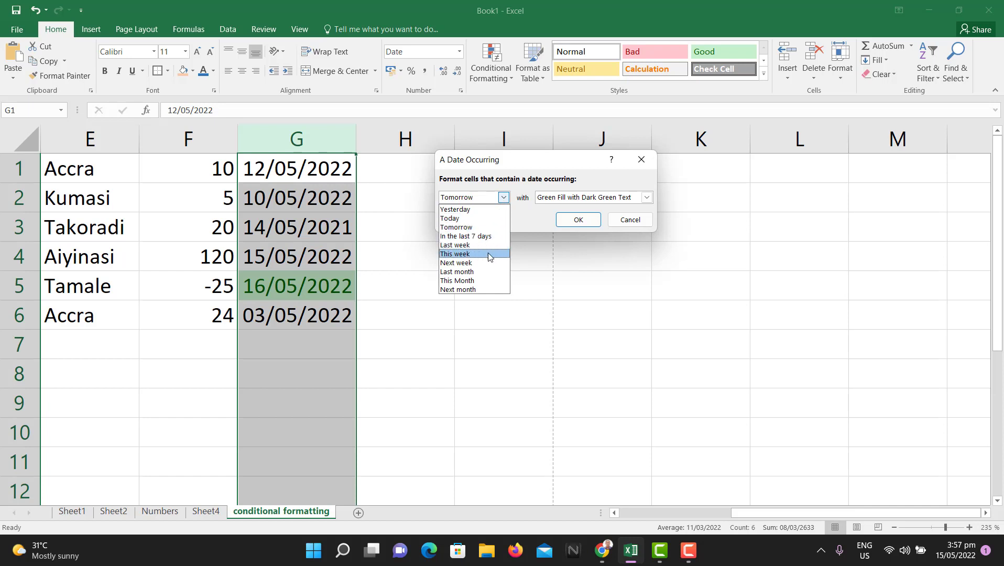
left_click(492, 253)
left_click(503, 197)
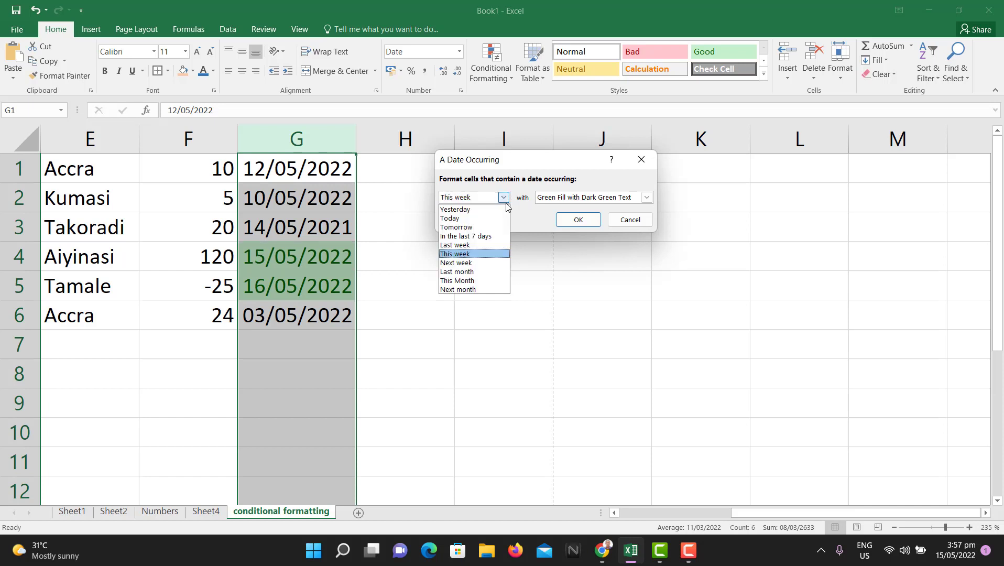
left_click(490, 280)
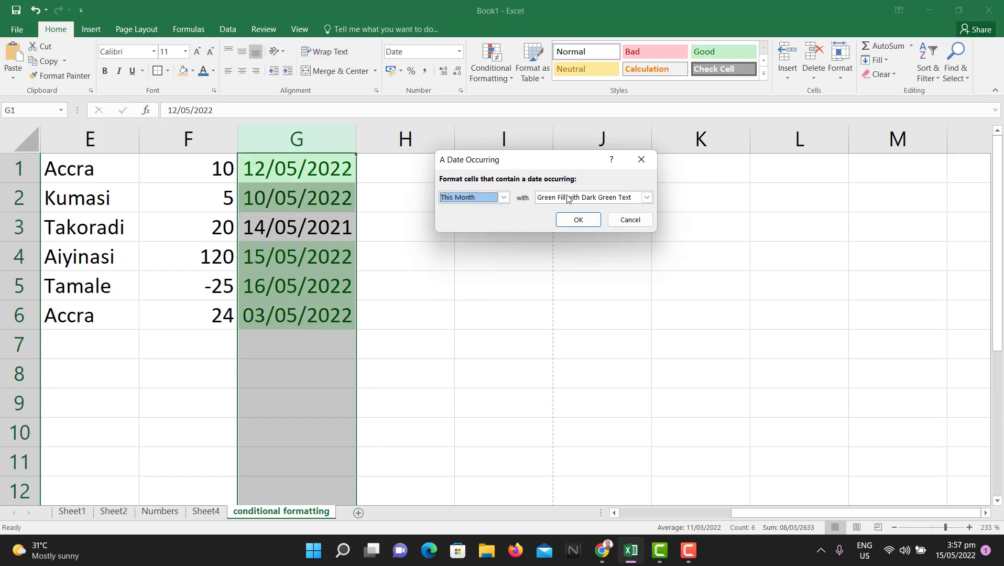
left_click(632, 219)
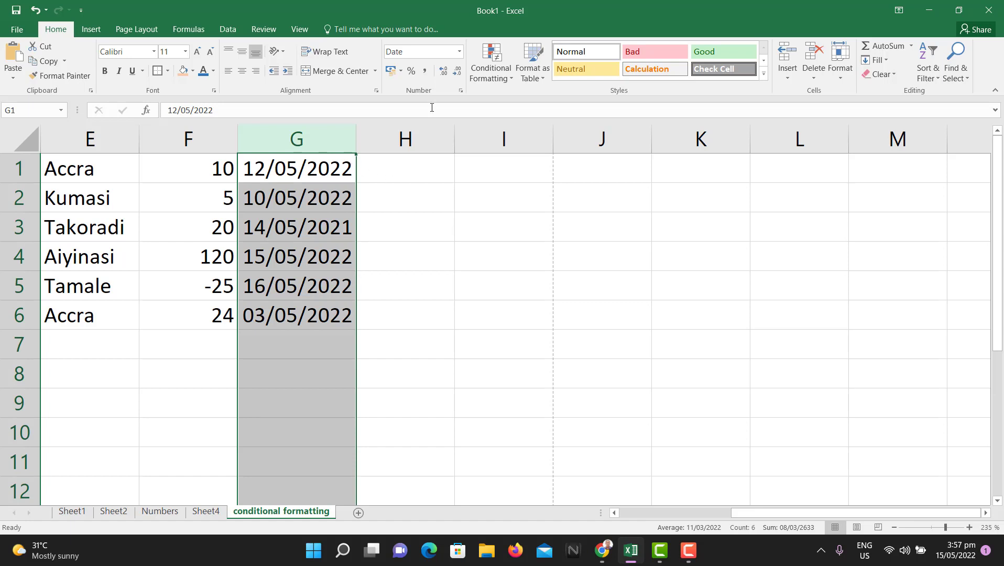
Preview a Duplicate Values rule on column E with Light Red Fill with Dark Red Text and cancel it.
left_click(502, 79)
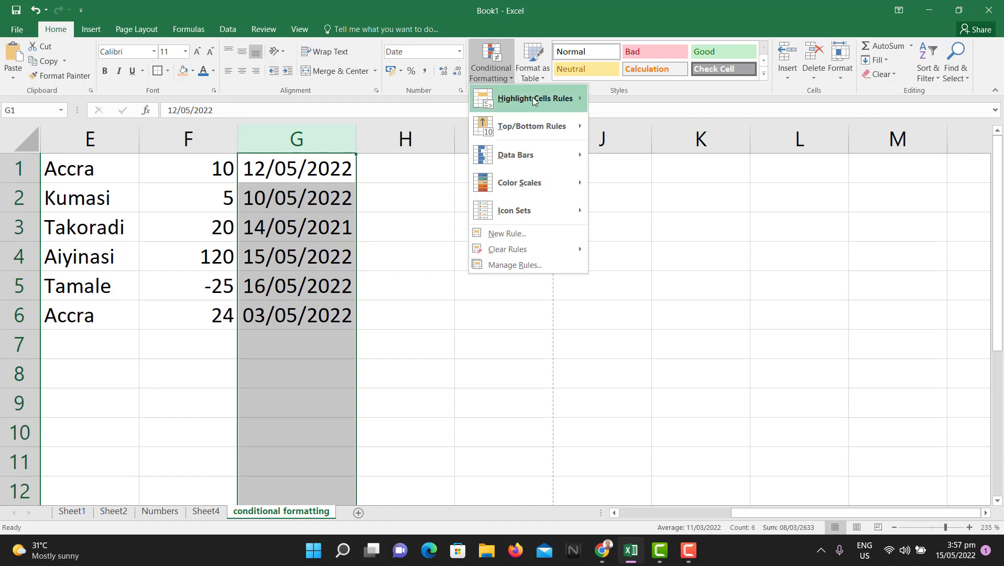
mouse_move(566, 99)
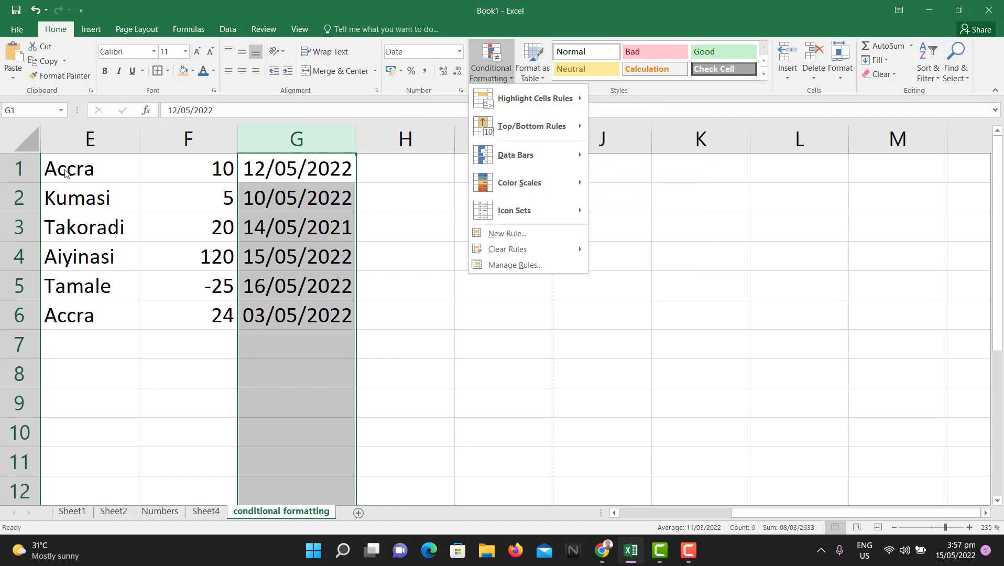
left_click(87, 145)
left_click(87, 145)
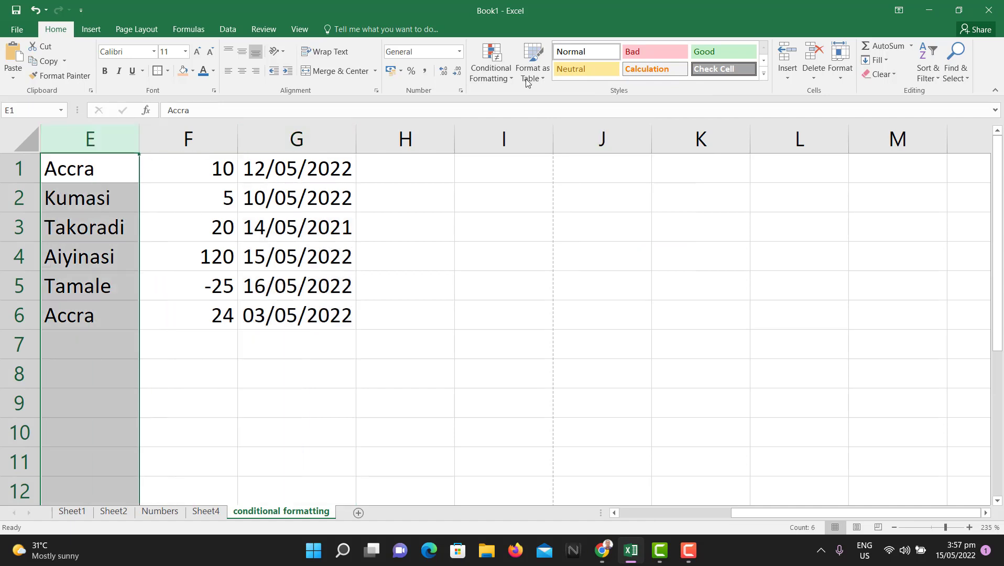
left_click(510, 77)
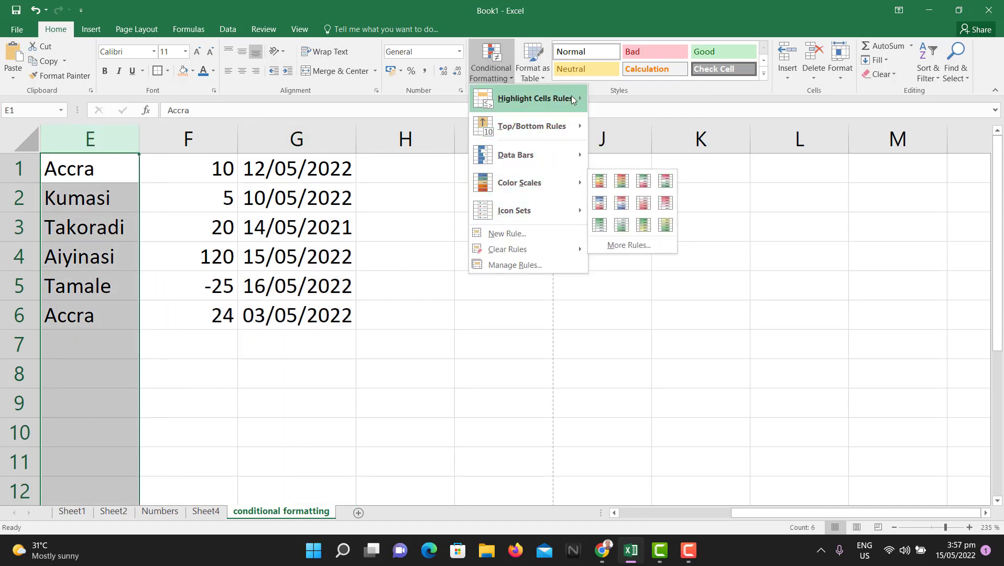
mouse_move(540, 98)
left_click(650, 265)
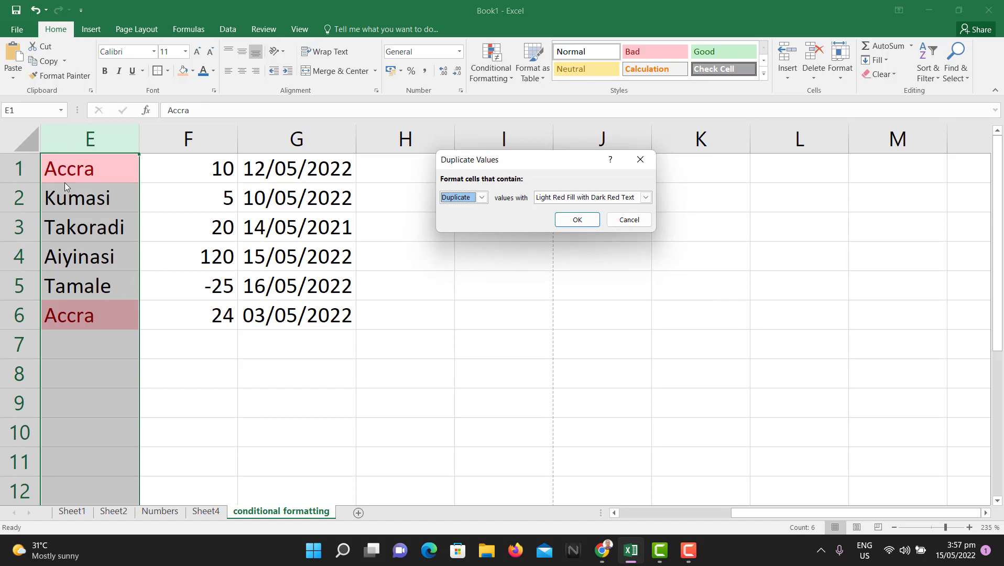
left_click(639, 221)
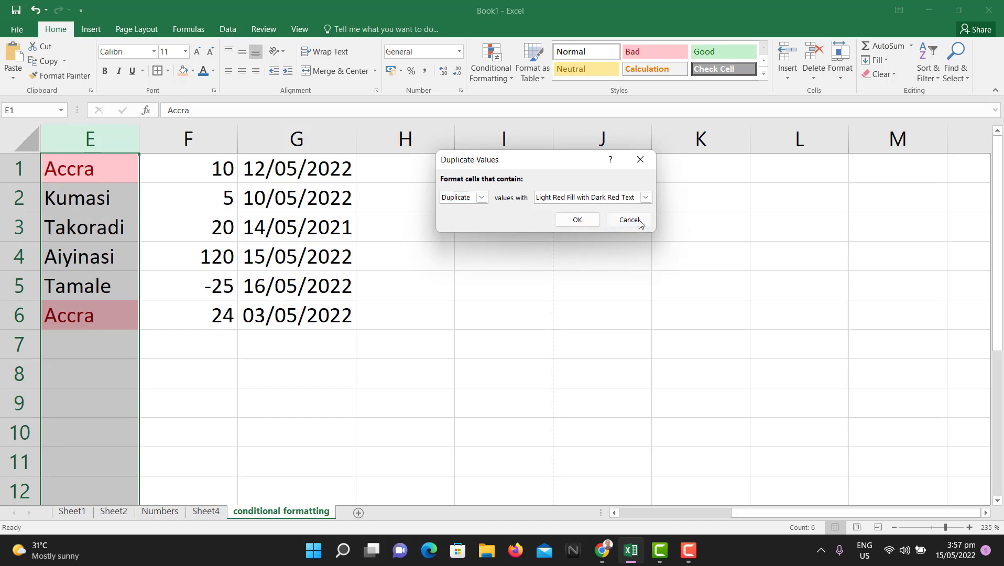
View the custom formatting rule options for highlighting cells in column E and close them without creating a rule.
left_click(512, 77)
mouse_move(584, 106)
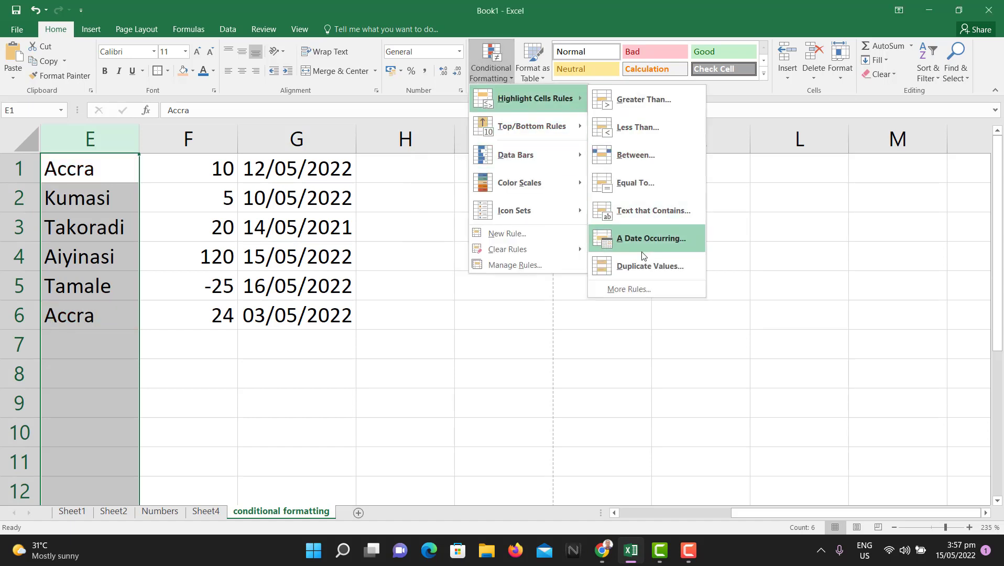
left_click(655, 289)
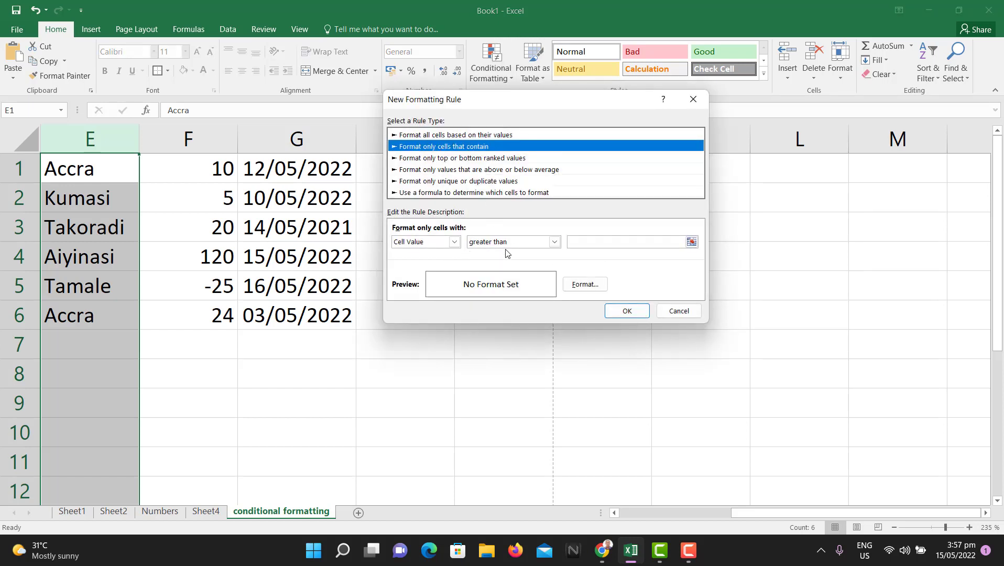
left_click(679, 312)
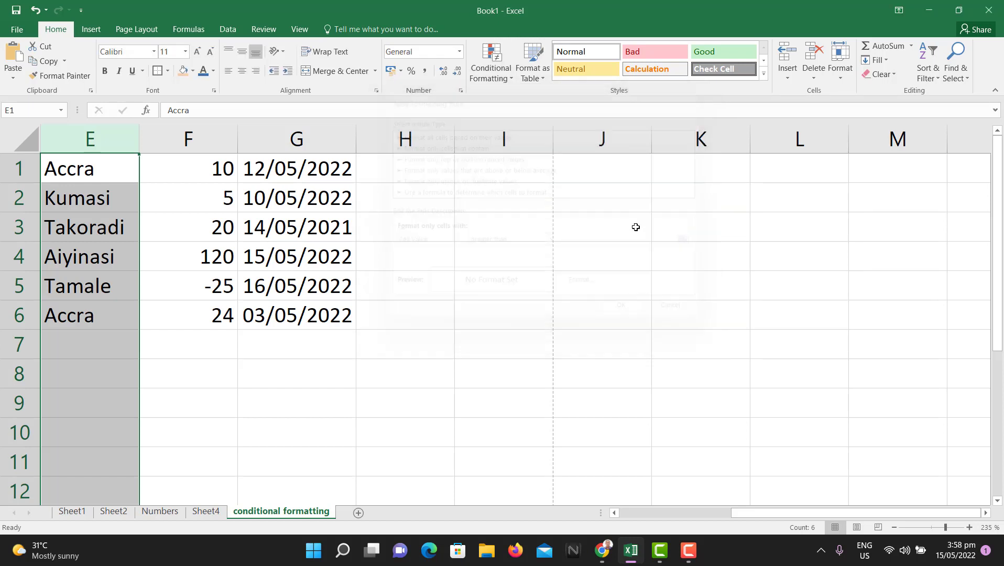
Preview a Top 10 Items rule on column F with Light Red Fill with Dark Red Text.
left_click(507, 78)
mouse_move(529, 136)
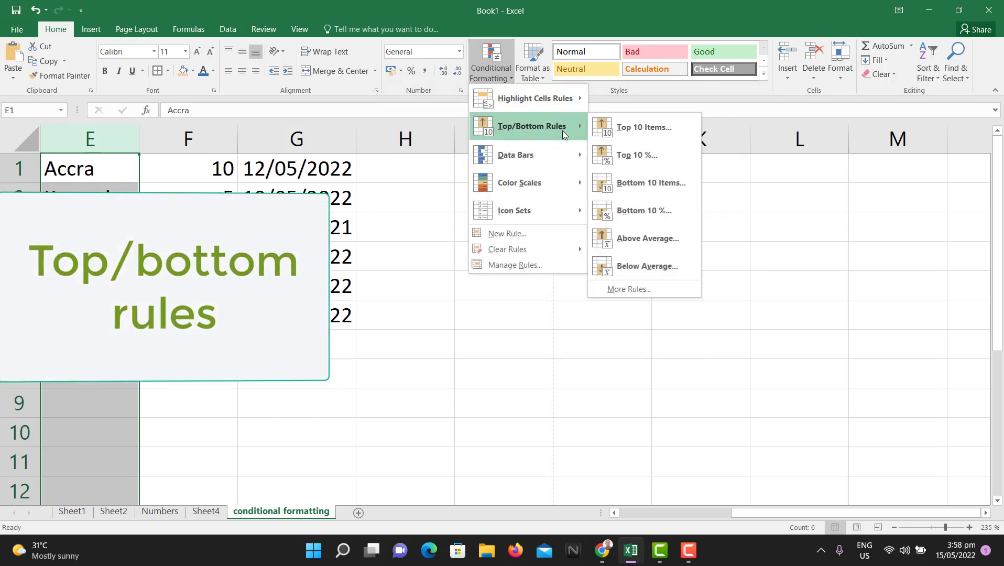
left_click(193, 141)
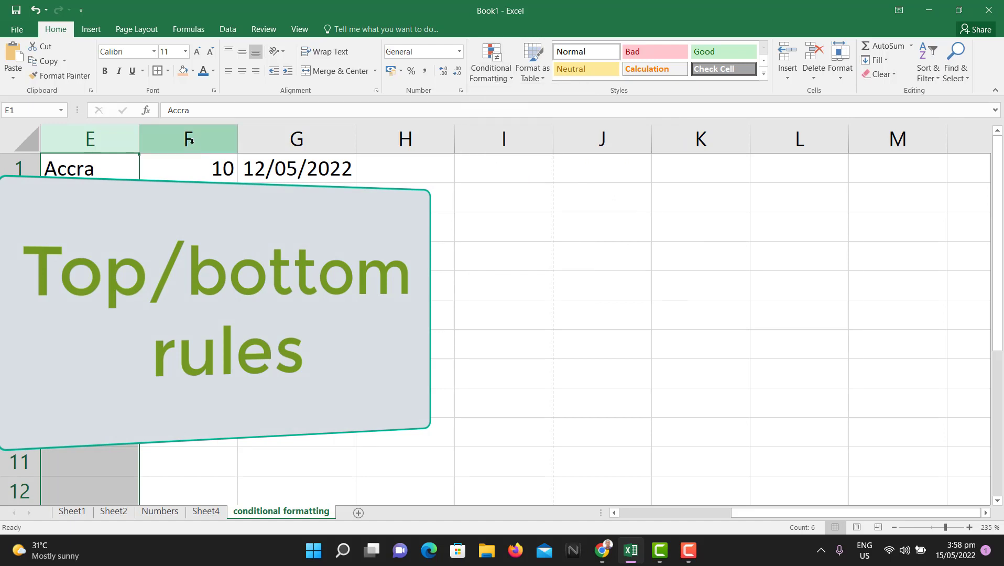
left_click(507, 80)
mouse_move(561, 132)
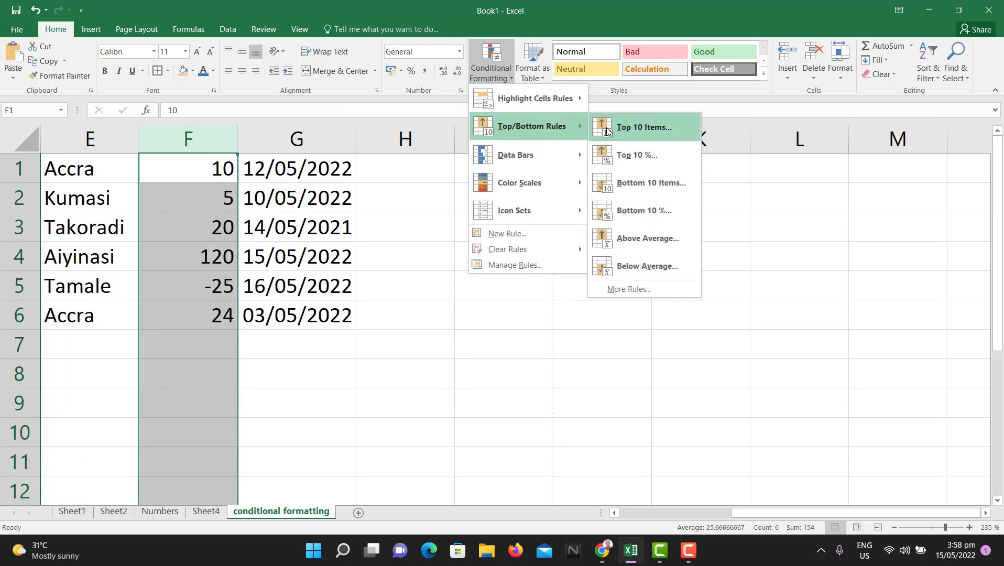
left_click(638, 129)
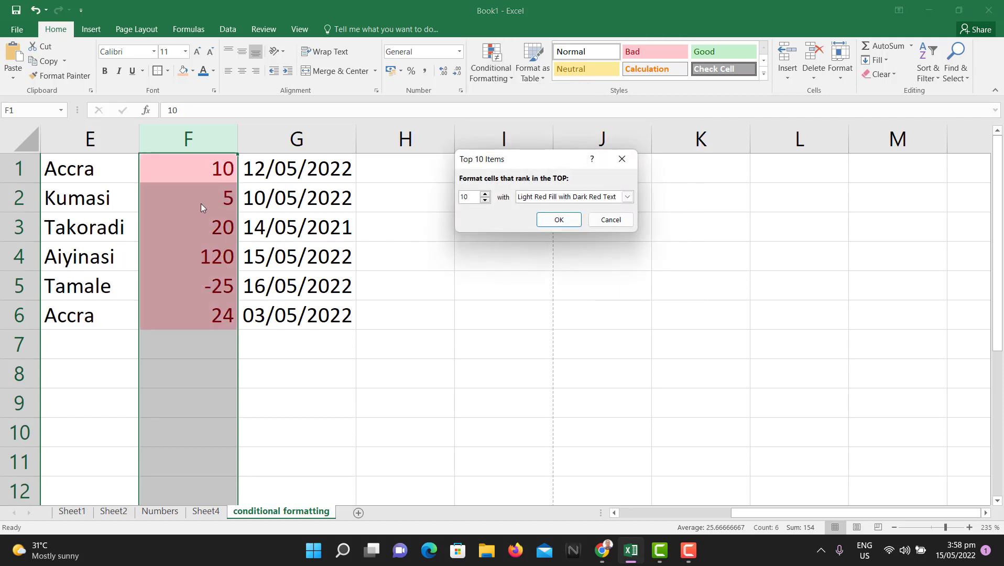
Preview the top items rule on column F with the rank lowered to 5, 2 and 1, raise it to 2, and cancel it.
left_click(485, 200)
left_click(485, 200)
left_click(485, 200)
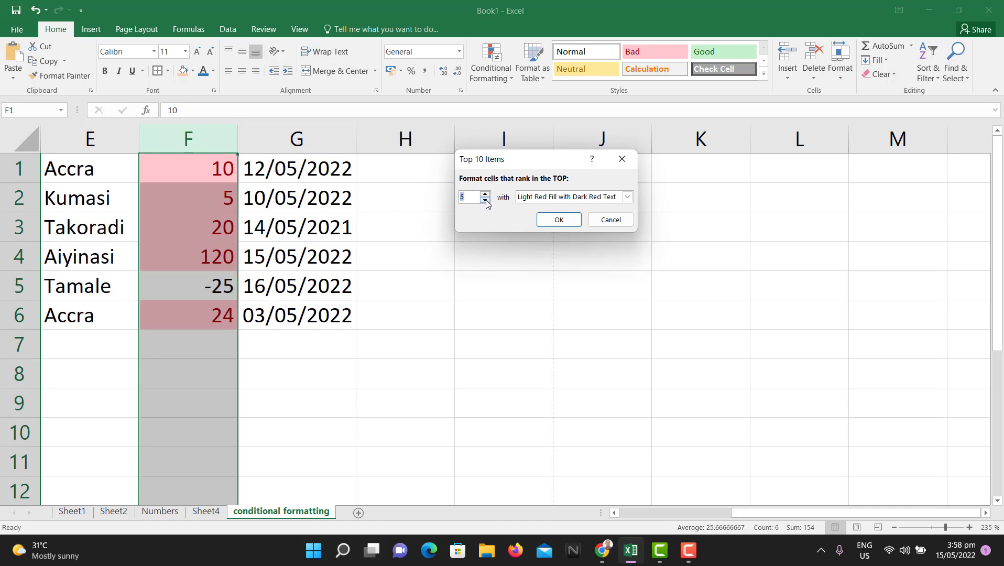
left_click(485, 201)
left_click(485, 200)
left_click(485, 200)
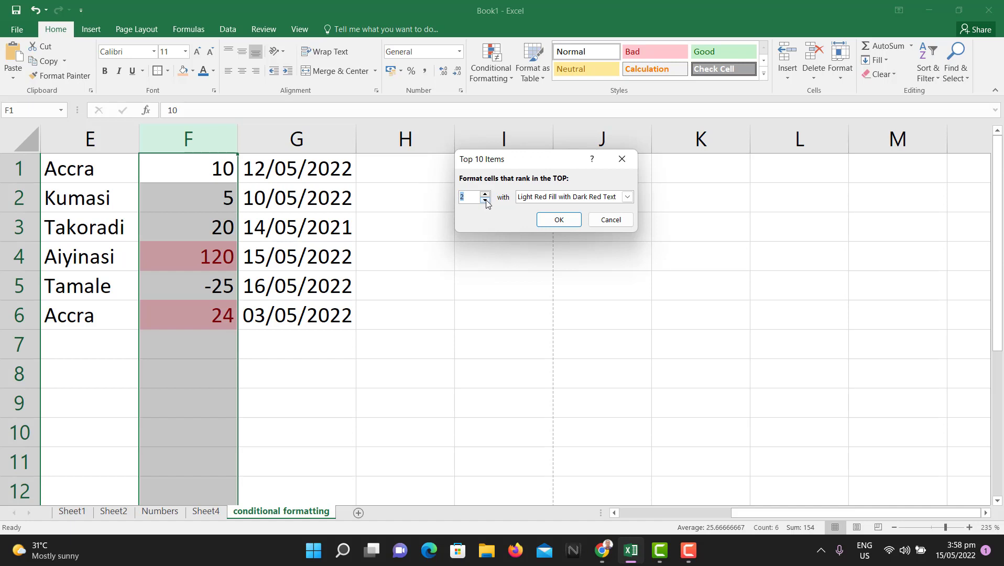
left_click(486, 201)
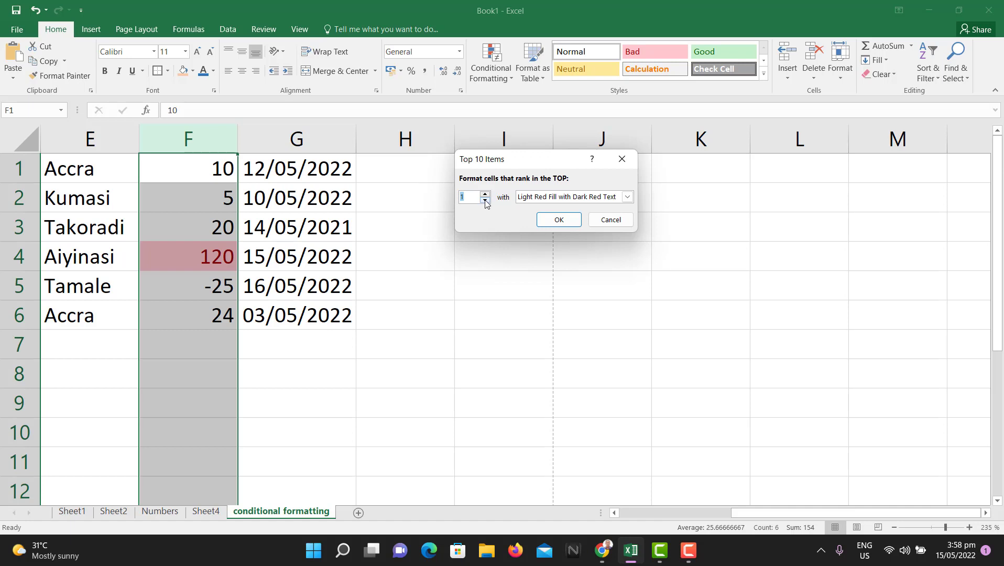
left_click(484, 195)
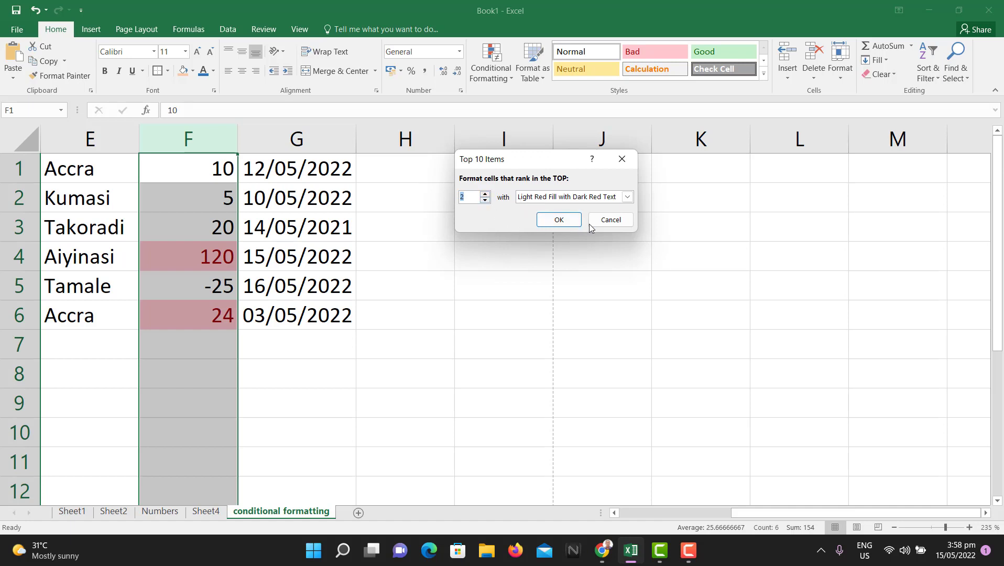
left_click(608, 222)
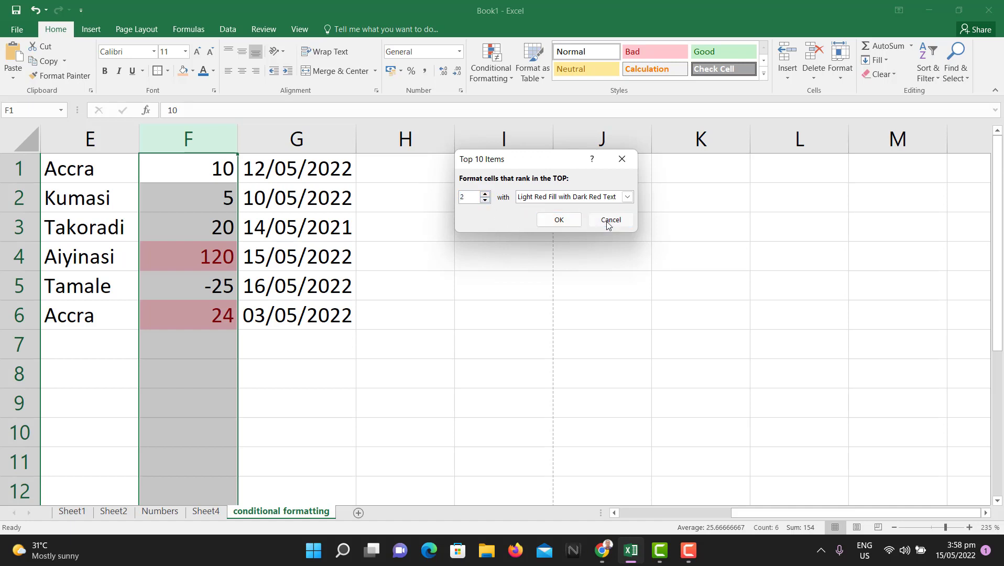
Preview a Top 10% rule on column F with Light Red Fill with Dark Red Text, raising the percentage to 50.
left_click(508, 74)
mouse_move(545, 127)
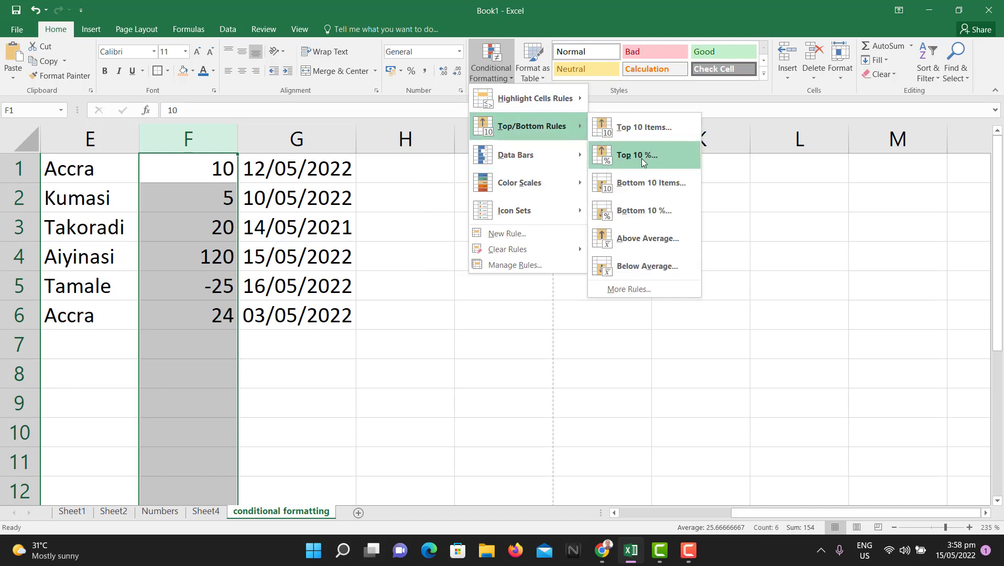
left_click(641, 158)
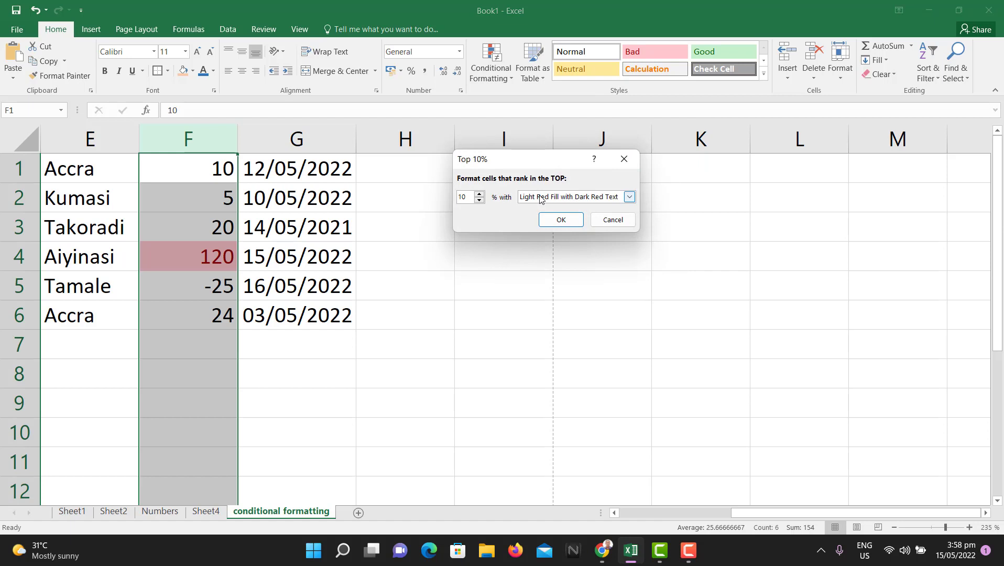
left_click(480, 202)
double_click(479, 194)
left_click(479, 193)
left_click(478, 193)
left_click(478, 193)
left_click(479, 193)
left_click(478, 193)
left_click(479, 193)
left_click(480, 195)
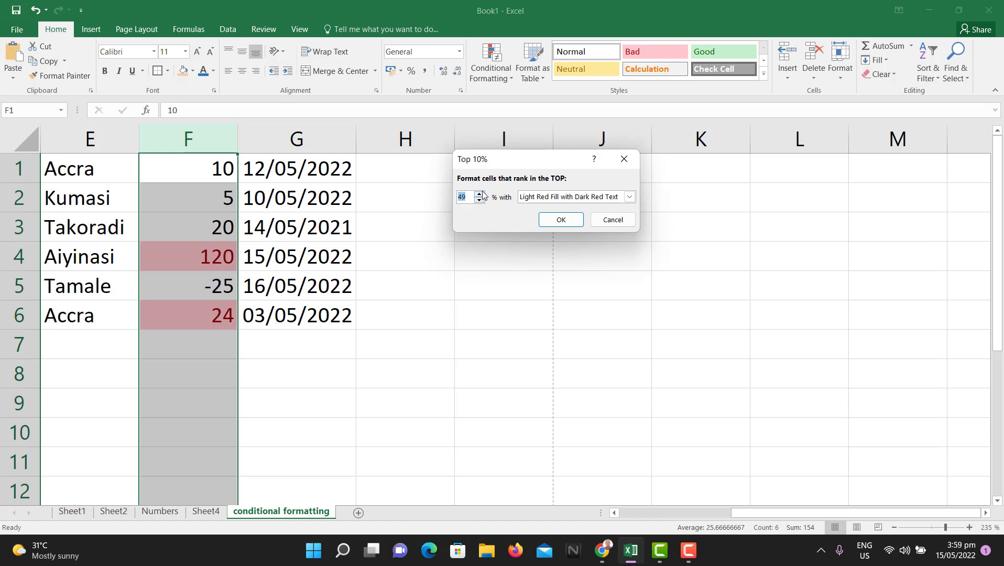
left_click(480, 193)
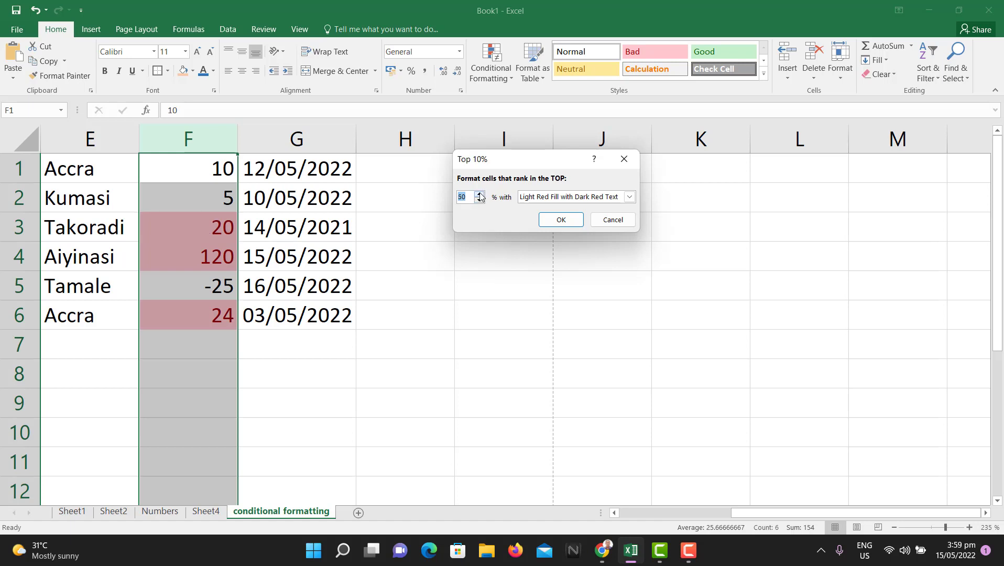
Preview the top percentage rule on column F at 60% and cancel it.
double_click(479, 194)
left_click(479, 194)
double_click(479, 193)
double_click(478, 193)
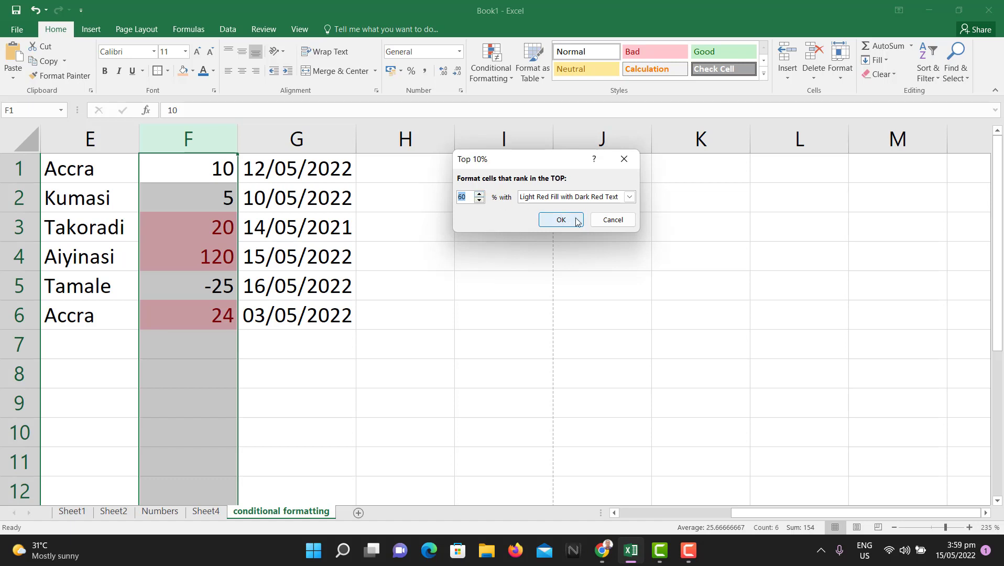
left_click(602, 225)
Preview an Above Average rule on column F with Light Red Fill with Dark Red Text and cancel it.
left_click(506, 79)
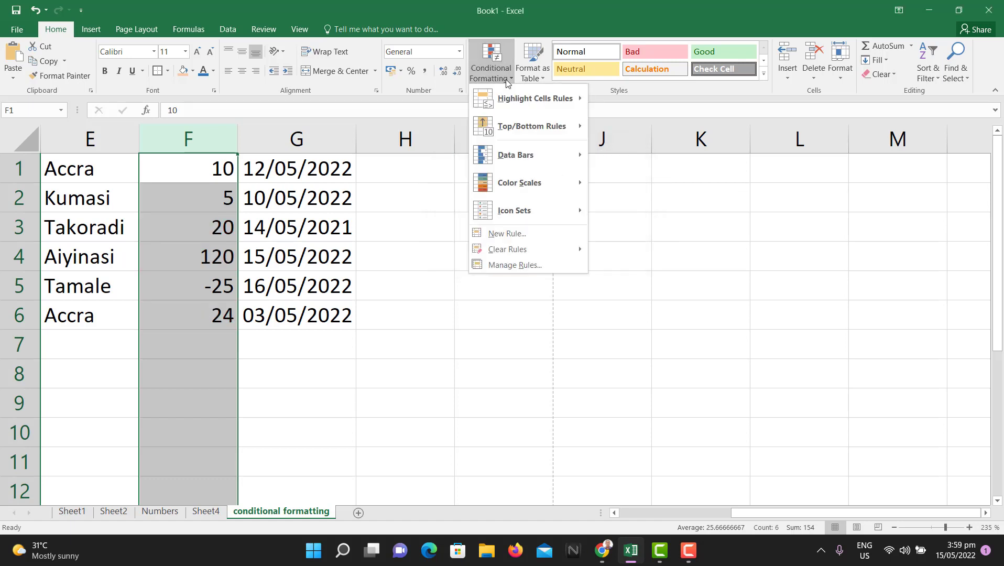
mouse_move(573, 127)
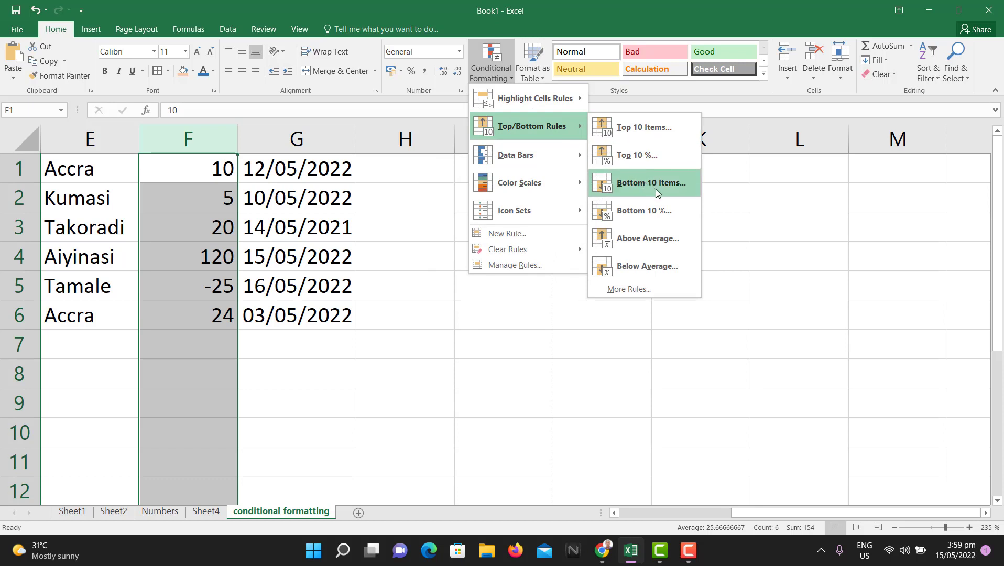
left_click(654, 241)
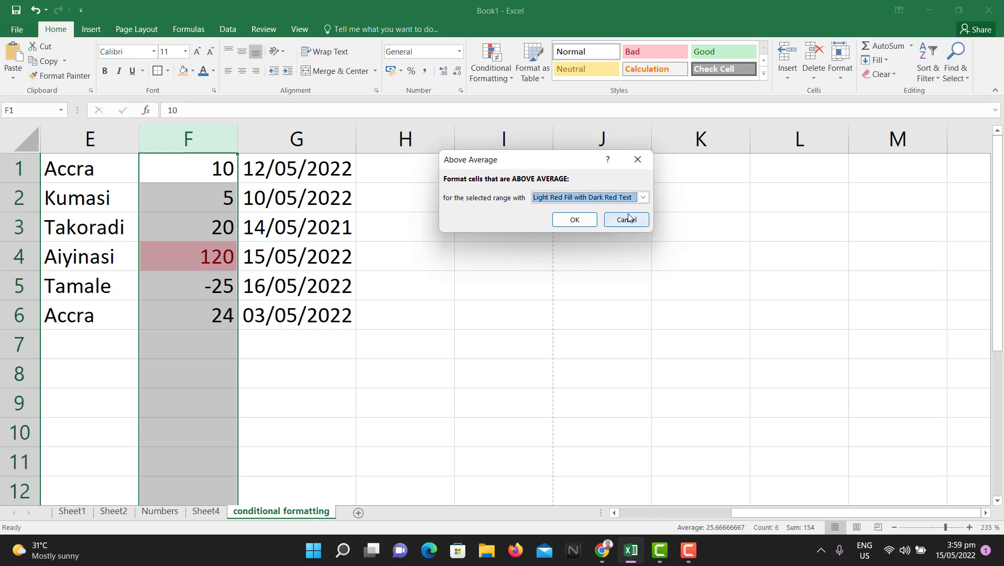
left_click(612, 223)
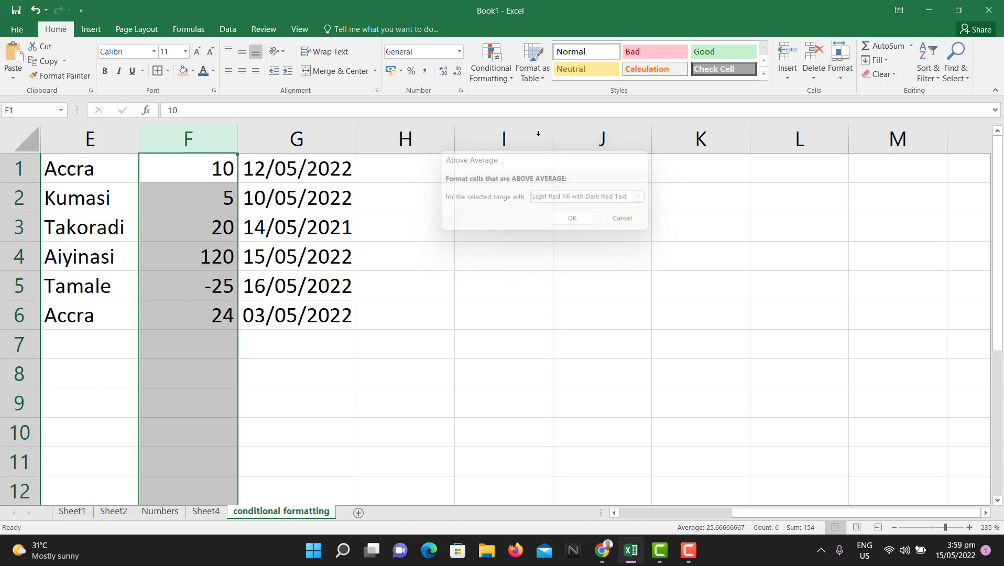
Preview a Below Average rule on column F with Light Red Fill with Dark Red Text and cancel it.
left_click(498, 78)
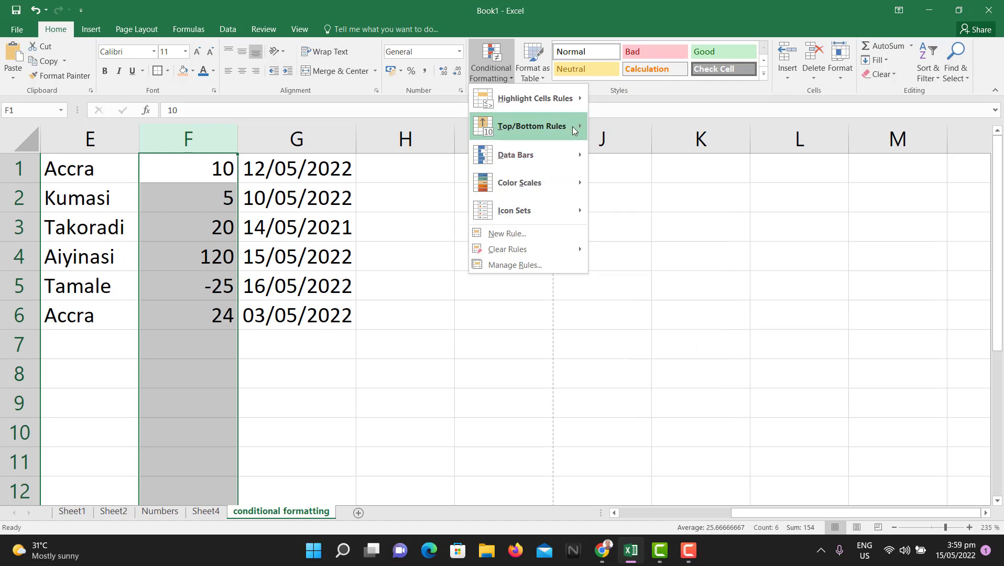
left_click(634, 268)
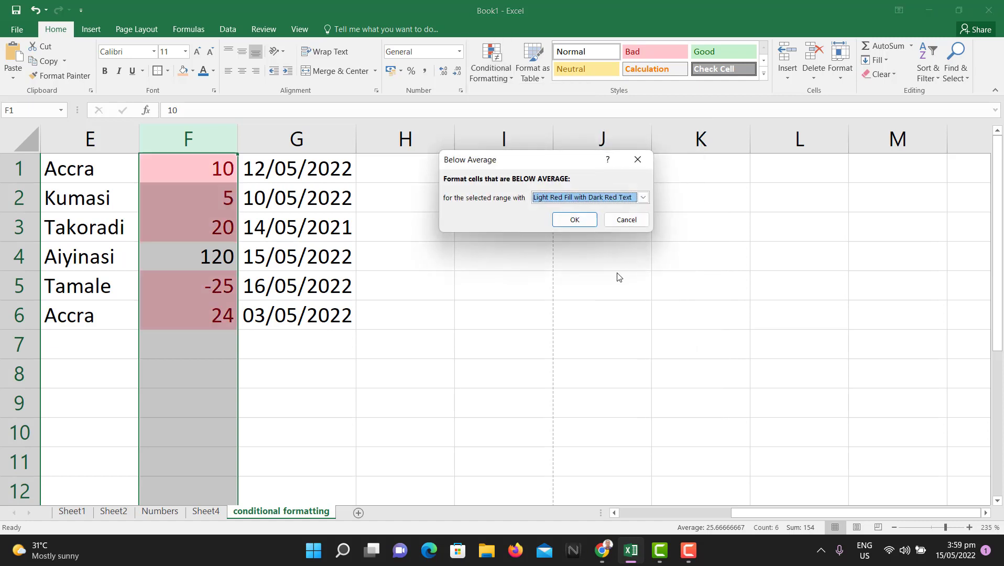
left_click(623, 220)
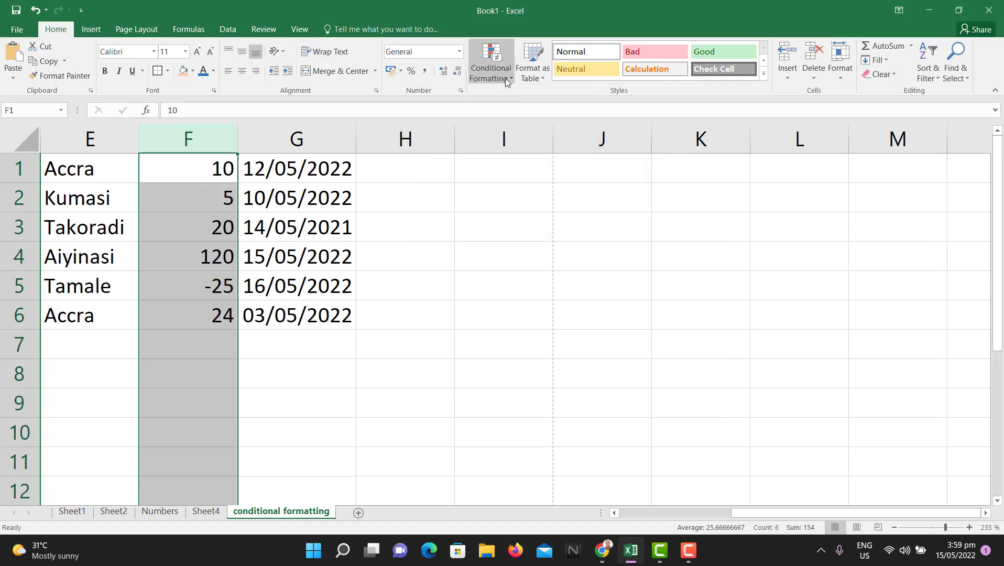
View the custom rule options for top or bottom ranked values in column F and close them without creating a rule.
left_click(505, 78)
mouse_move(576, 125)
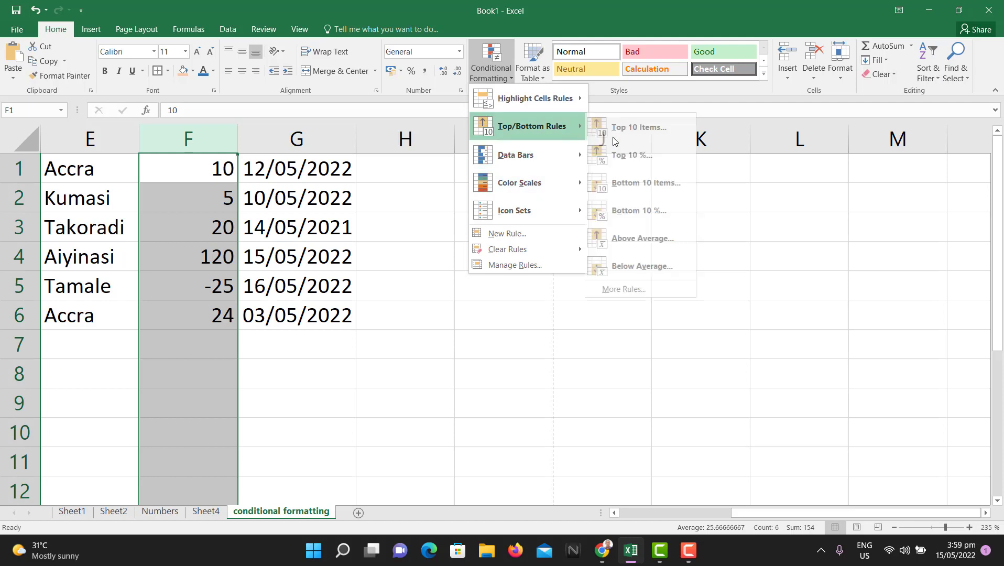
left_click(643, 291)
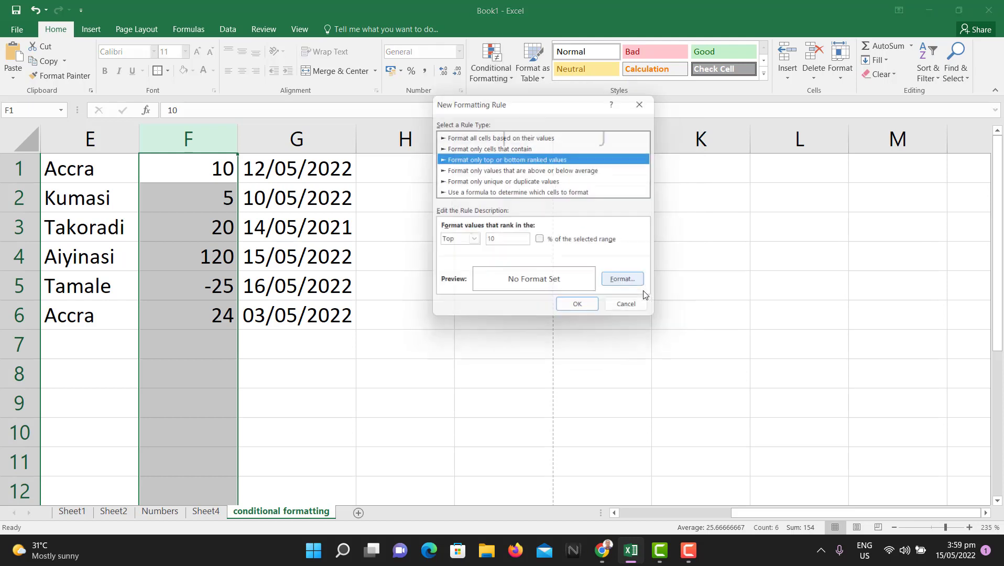
left_click(633, 308)
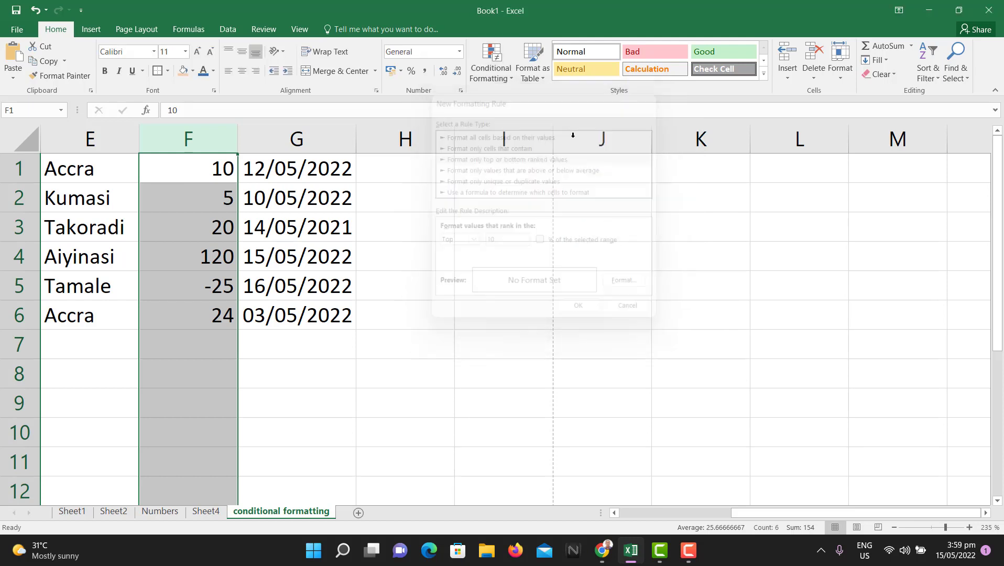
Apply the Blue Data Bar with gradient fill to the numbers in column F.
left_click(507, 73)
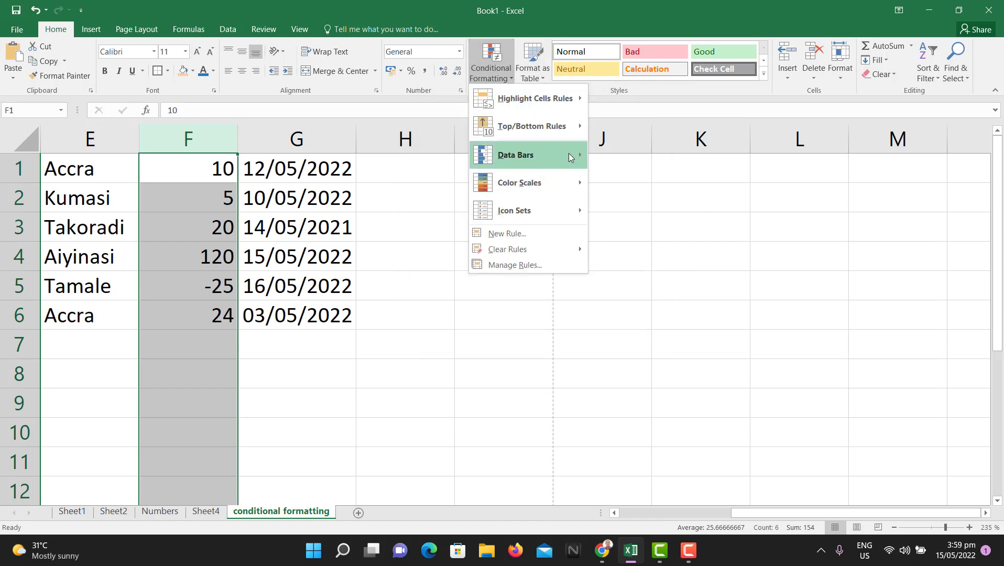
mouse_move(574, 156)
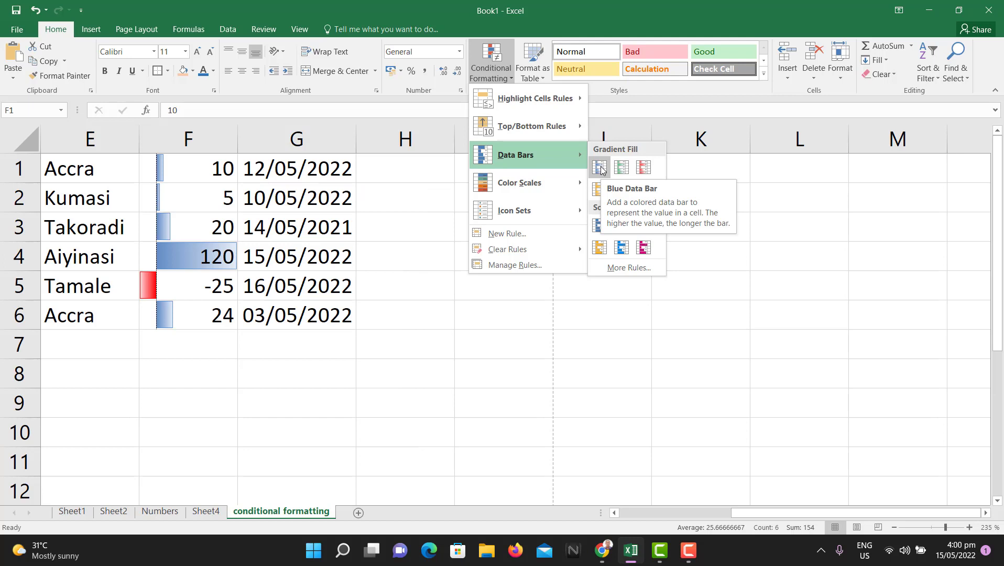
left_click(601, 169)
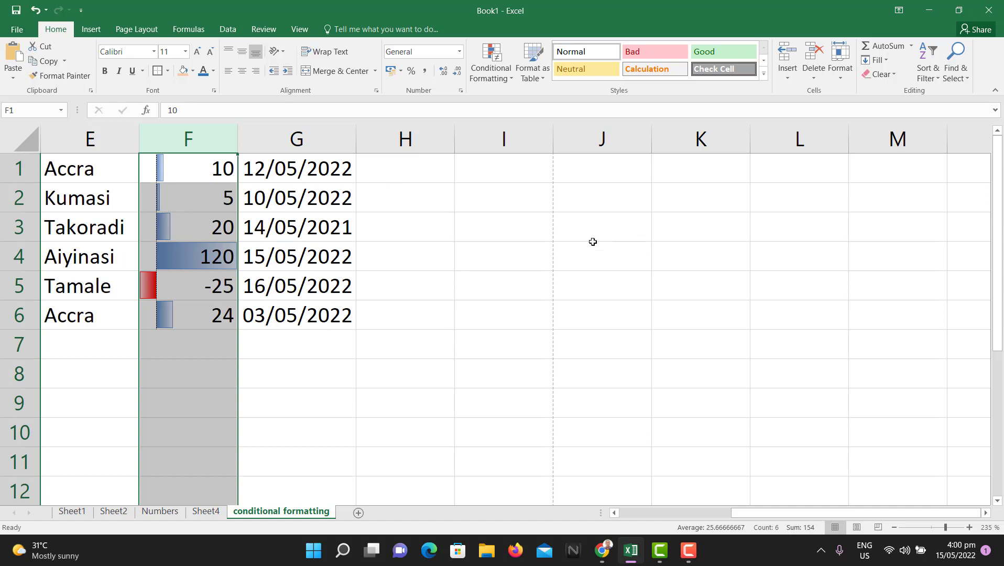
Start clearing the conditional formatting rules from column F.
left_click(507, 84)
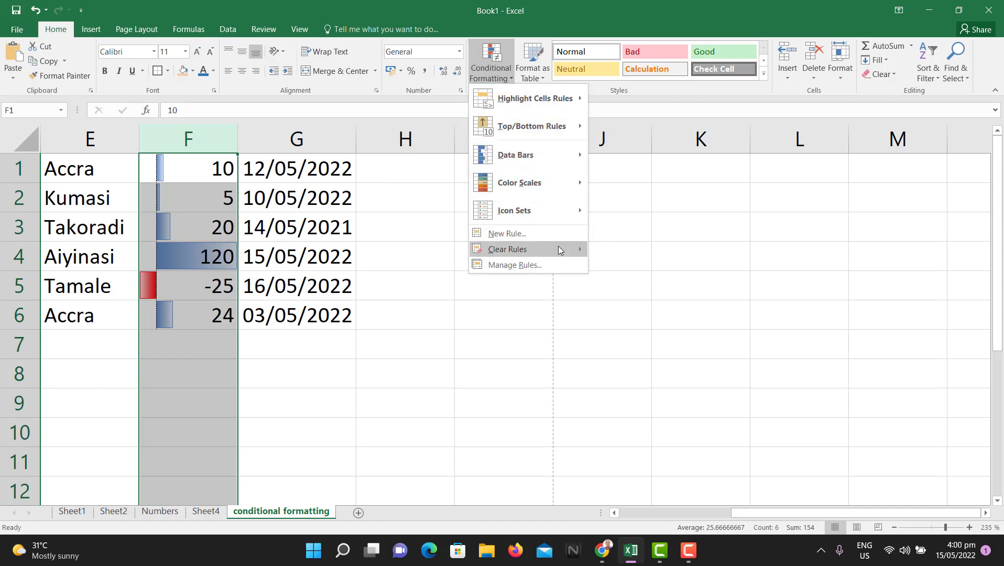